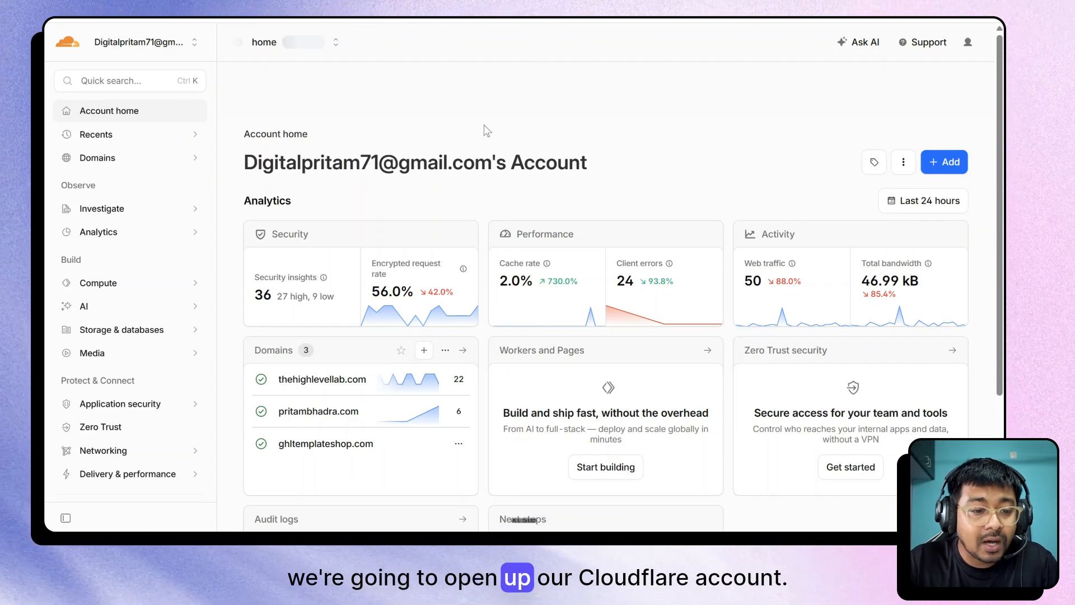
# Check the domains in the Cloudflare and Hostinger accounts, and start connecting a domain in Cloudflare
pyautogui.scroll(-3, 442, 212)
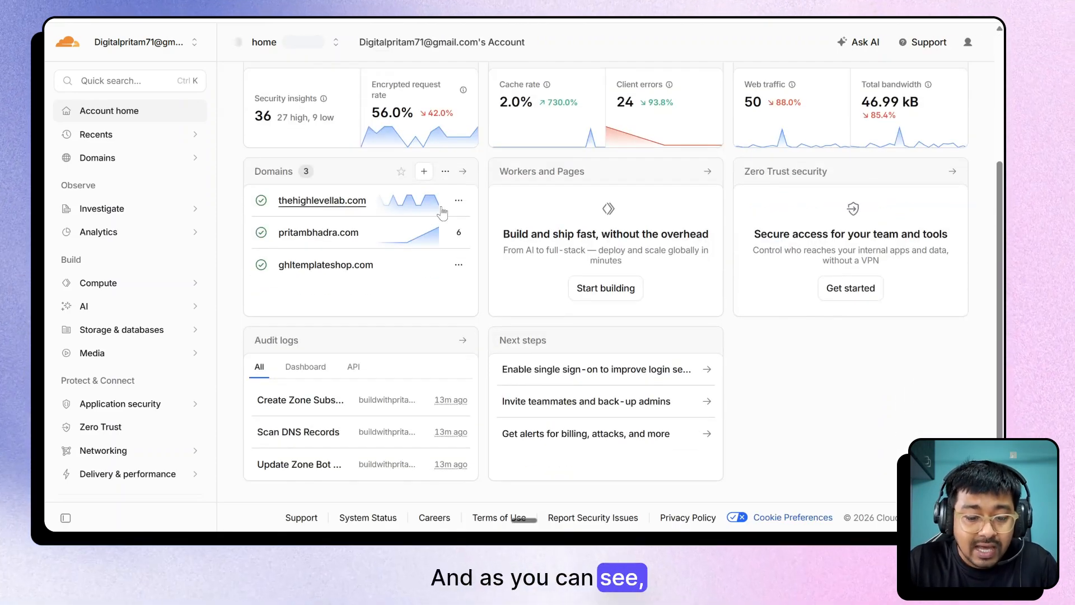
pyautogui.scroll(3, 442, 212)
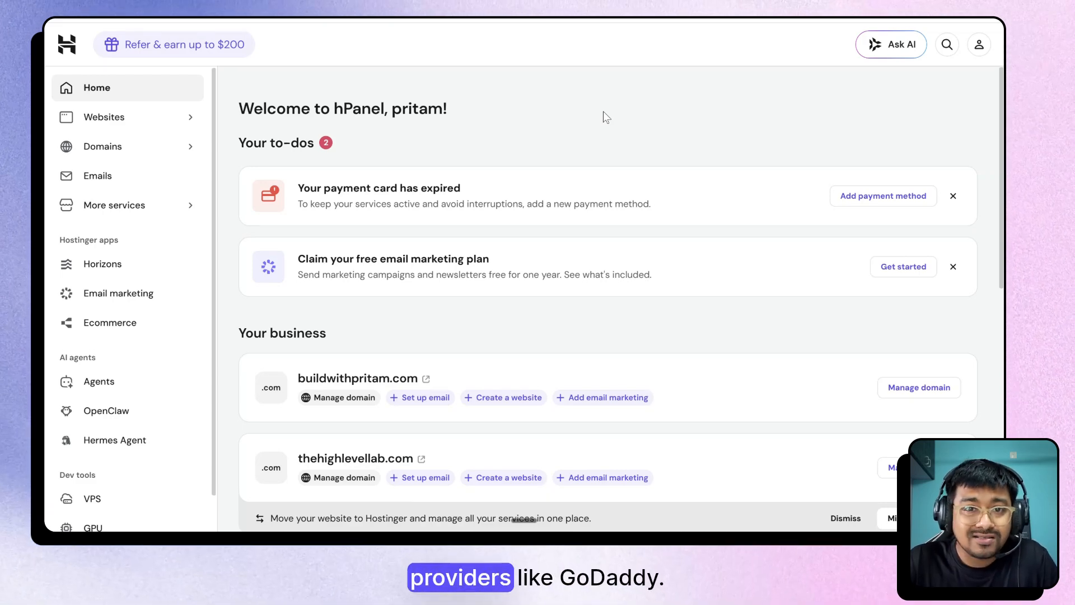
pyautogui.scroll(-1, 319, 307)
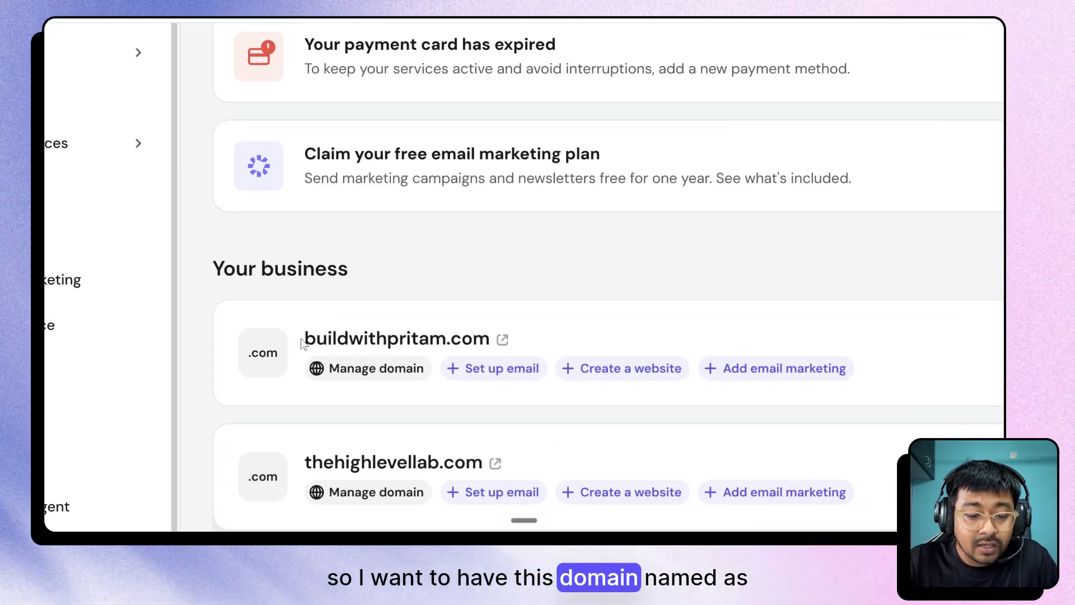
pyautogui.moveTo(302, 343); pyautogui.dragTo(478, 340)
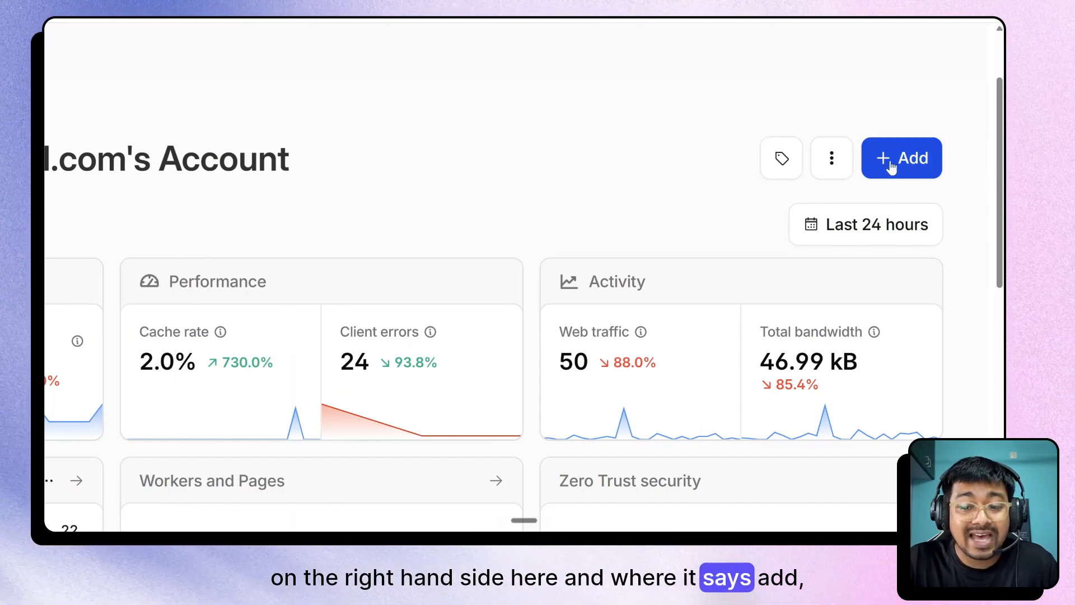
pyautogui.click(891, 168)
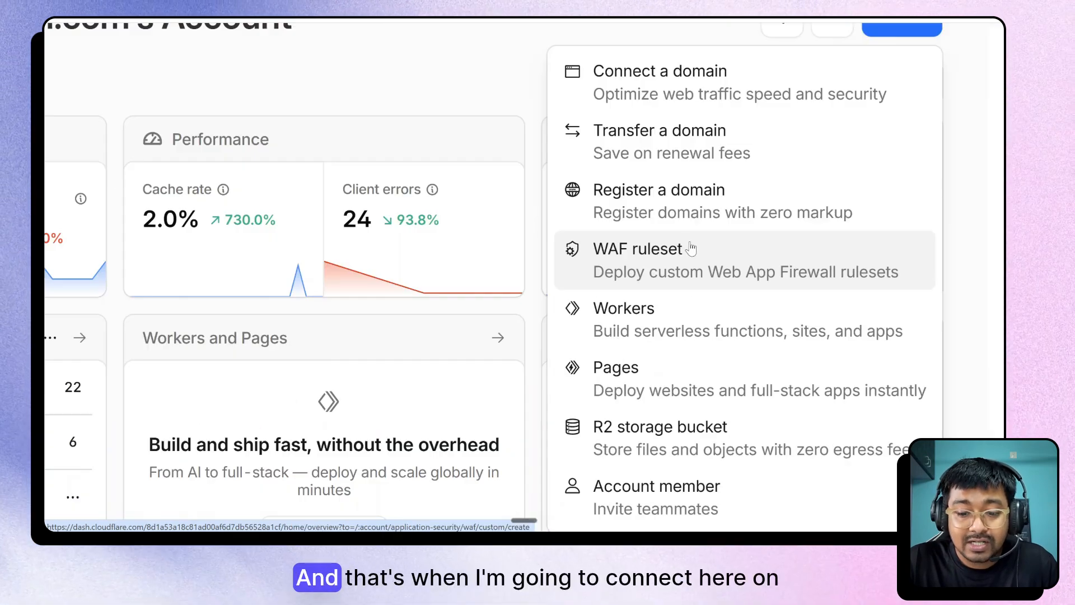
pyautogui.click(576, 90)
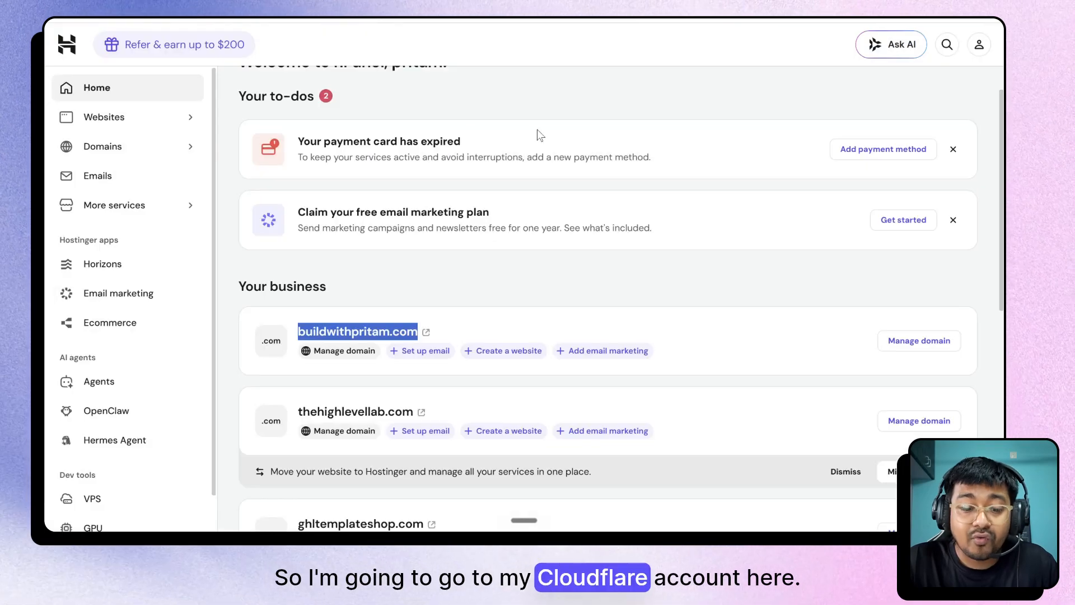
# Copy buildwithpritam.com from Hostinger and submit it as the domain name to connect in Cloudflare
pyautogui.click(334, 329)
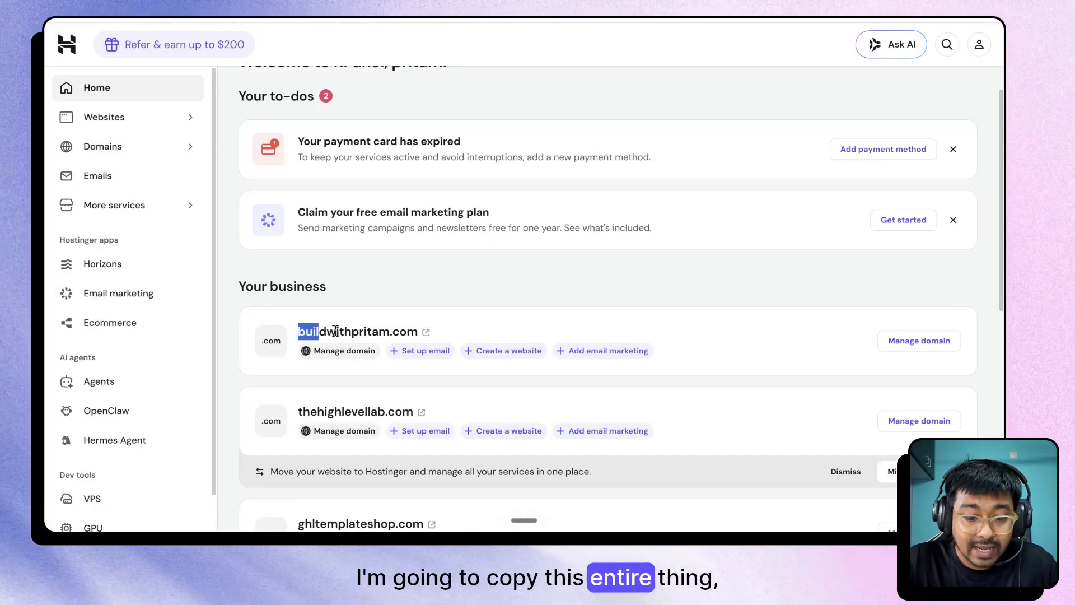
pyautogui.moveTo(334, 329); pyautogui.dragTo(419, 332)
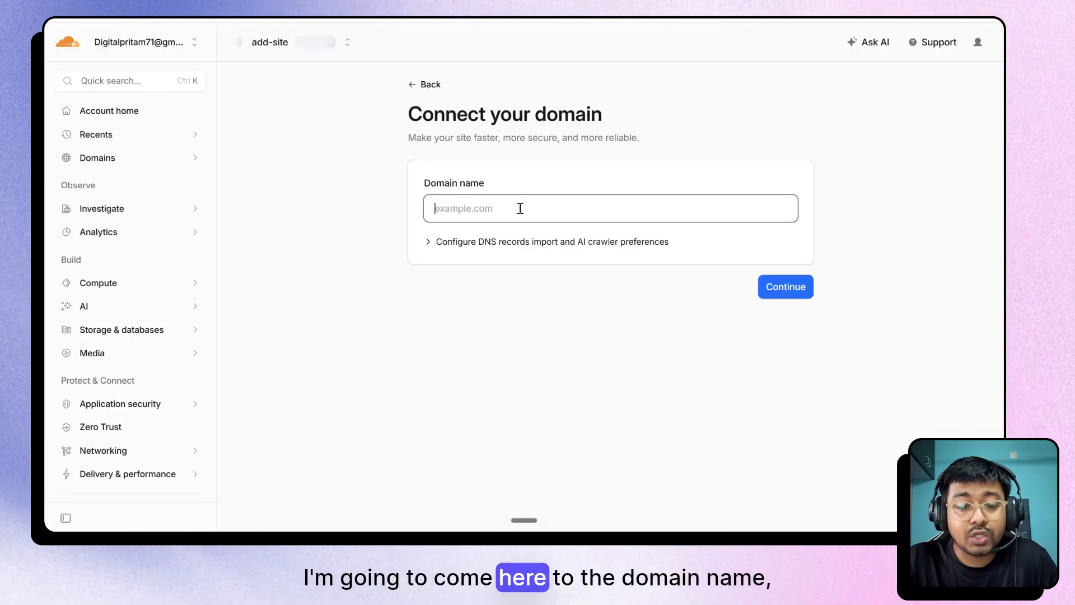
pyautogui.write('buildwithpritam.com')
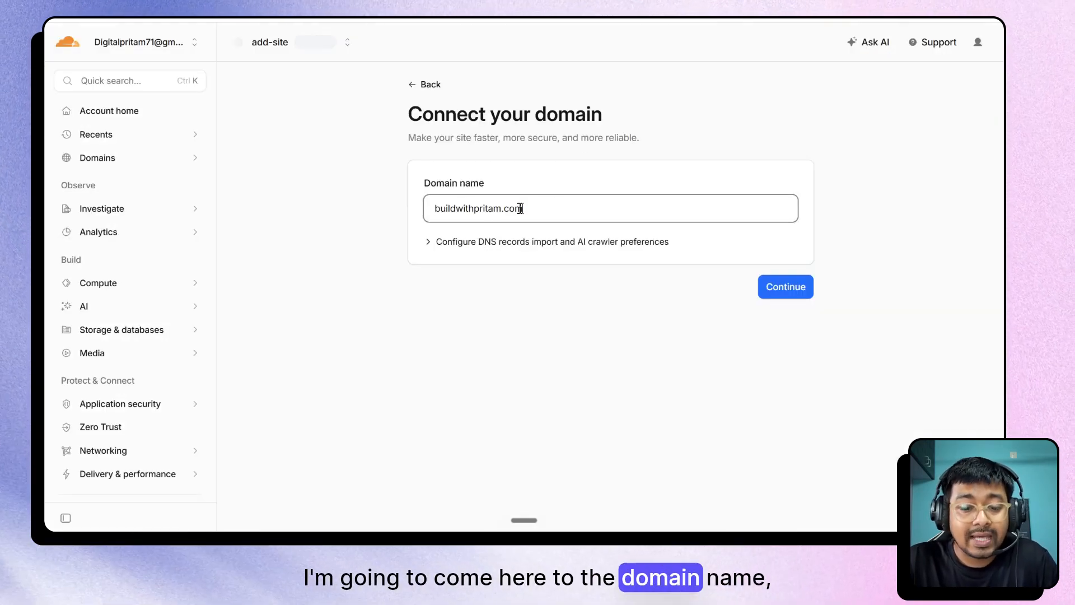
pyautogui.click(786, 288)
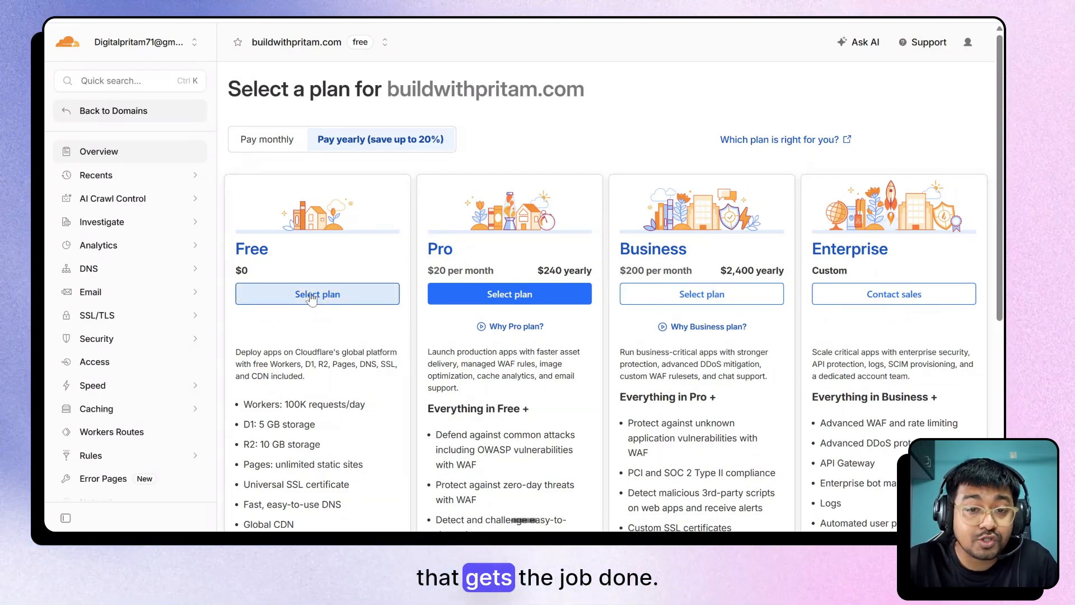
# Choose the Free plan for buildwithpritam.com and review the scanned DNS records
pyautogui.click(312, 297)
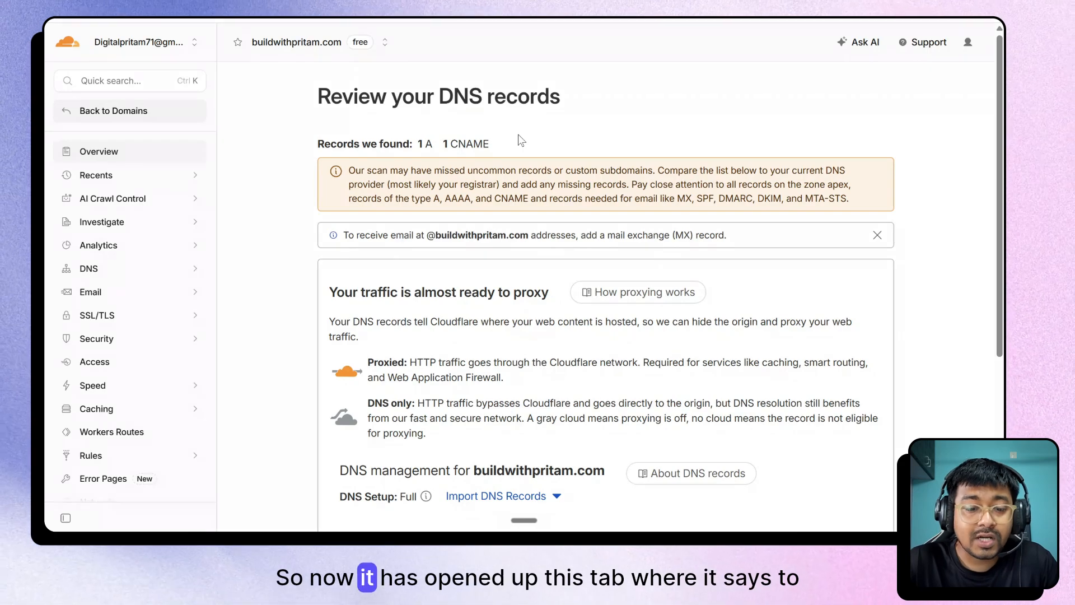
pyautogui.moveTo(317, 96); pyautogui.dragTo(585, 113)
pyautogui.scroll(-5, 588, 112)
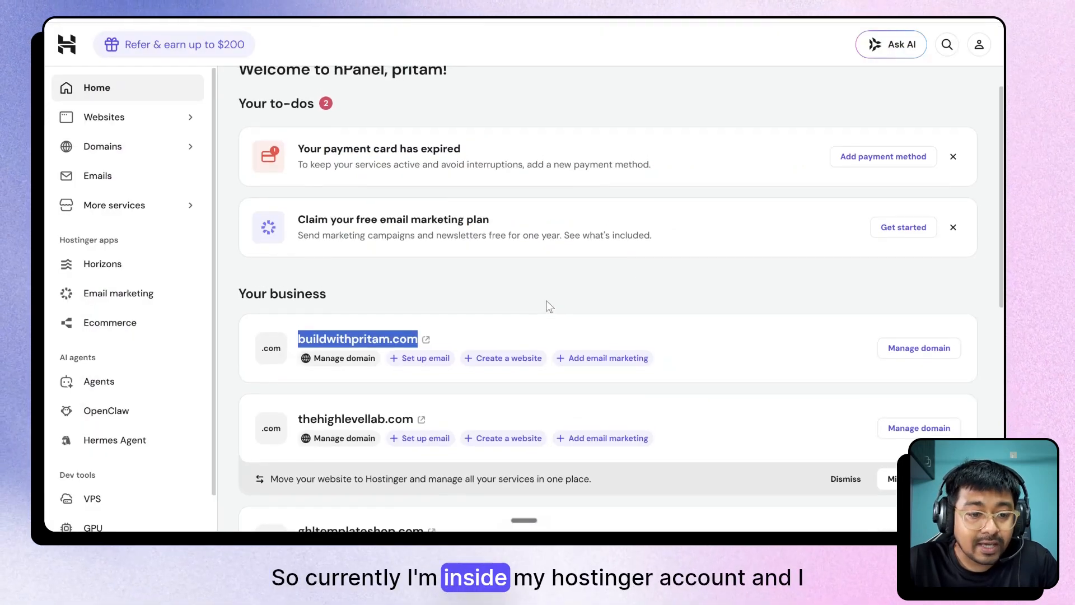
# Switch to Hostinger, open the DNS and nameserver settings of buildwithpritam.com, and look through its DNS records
pyautogui.scroll(-1, 547, 305)
pyautogui.click(479, 245)
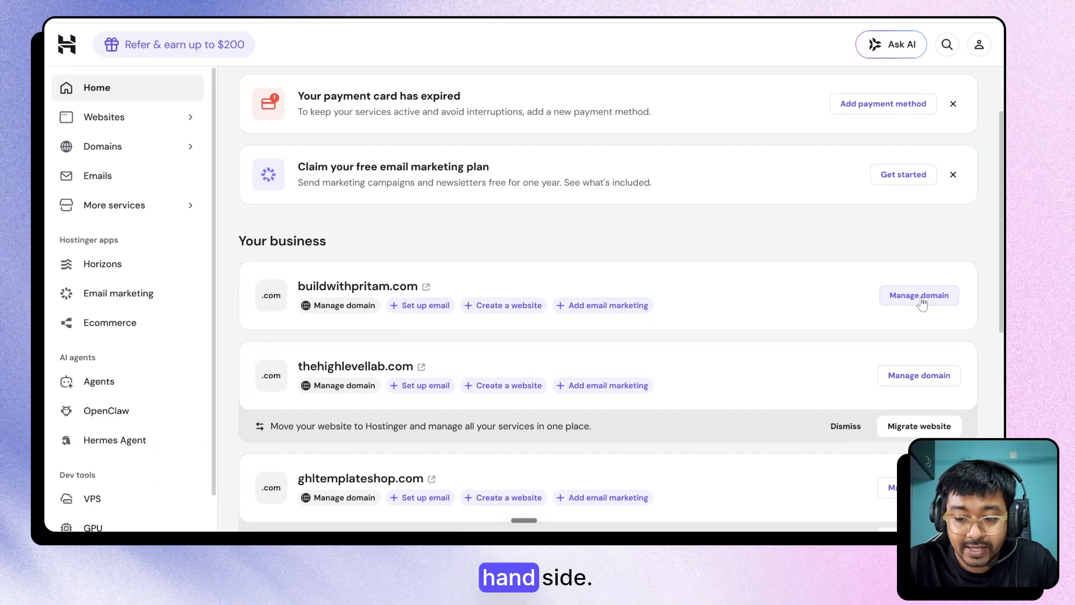
pyautogui.click(871, 299)
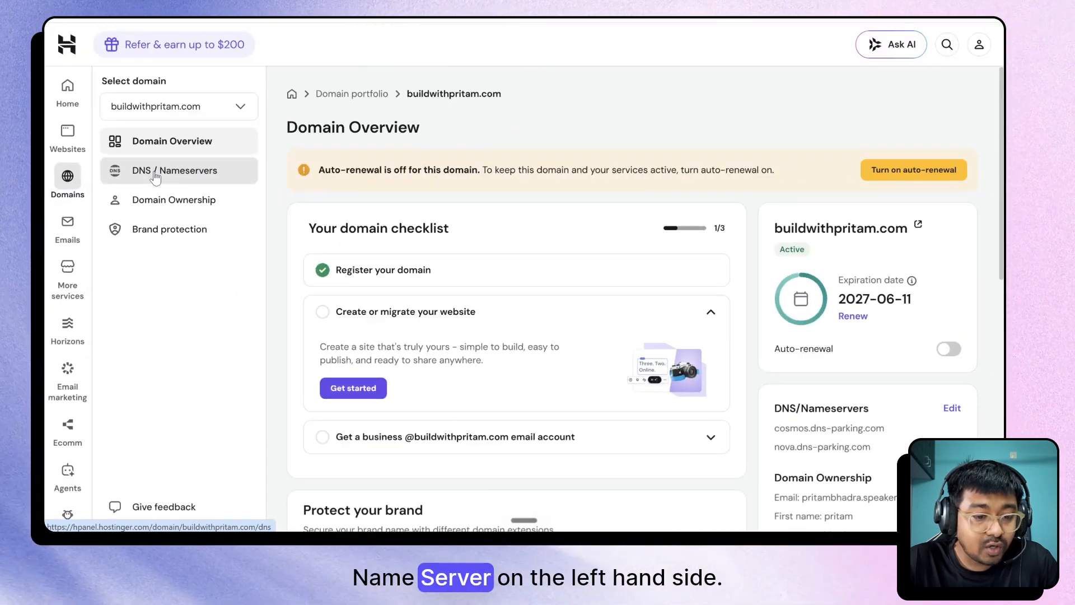
pyautogui.click(156, 177)
pyautogui.scroll(-8, 488, 277)
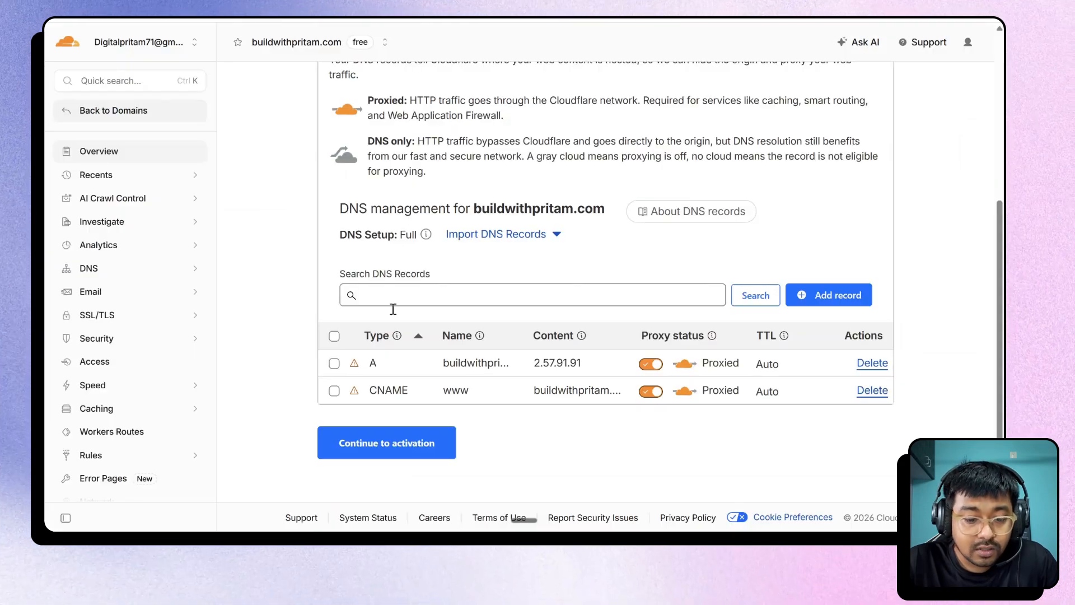
# Switch to Cloudflare, select all the DNS records of buildwithpritam.com and continue to activation
pyautogui.click(334, 336)
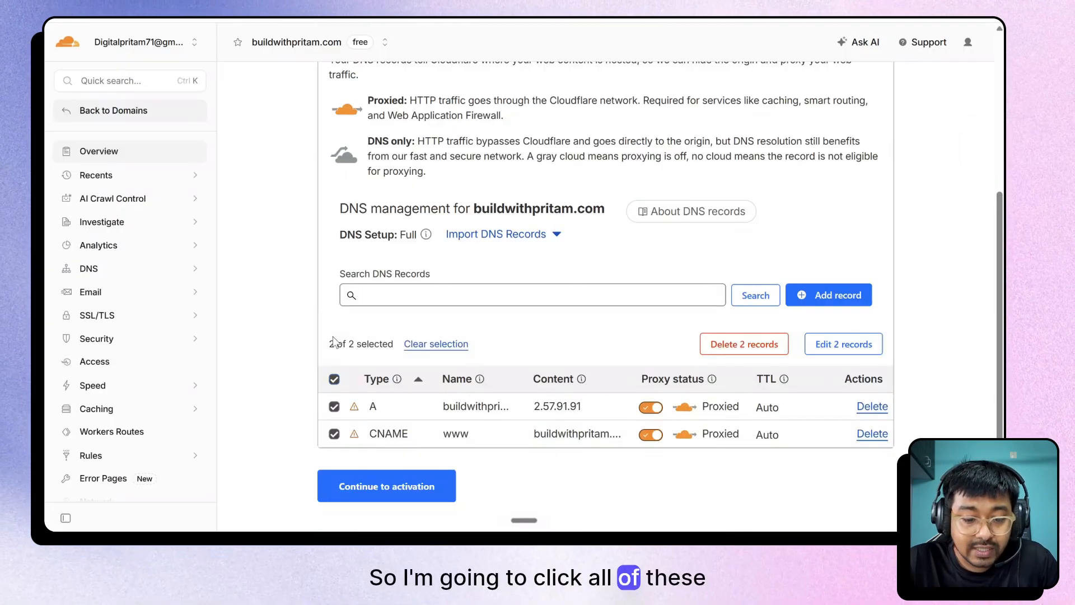
pyautogui.scroll(-1, 495, 426)
pyautogui.scroll(-1, 495, 425)
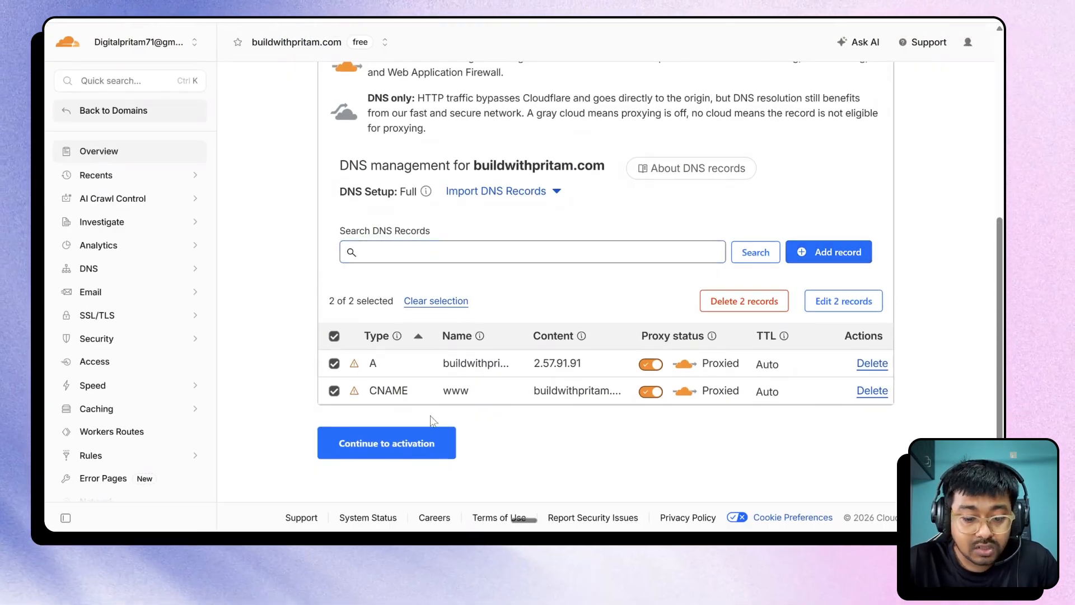
pyautogui.click(378, 453)
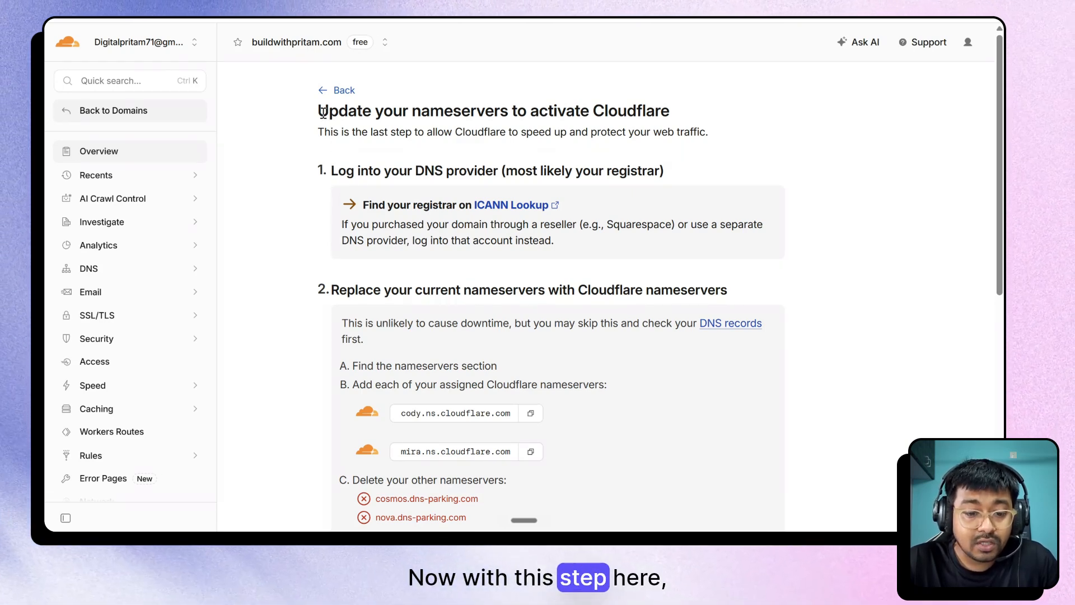
# Examine Cloudflare's nameserver replacement instructions and the domain's DNS records and current nameservers in Hostinger
pyautogui.moveTo(317, 111); pyautogui.dragTo(668, 104)
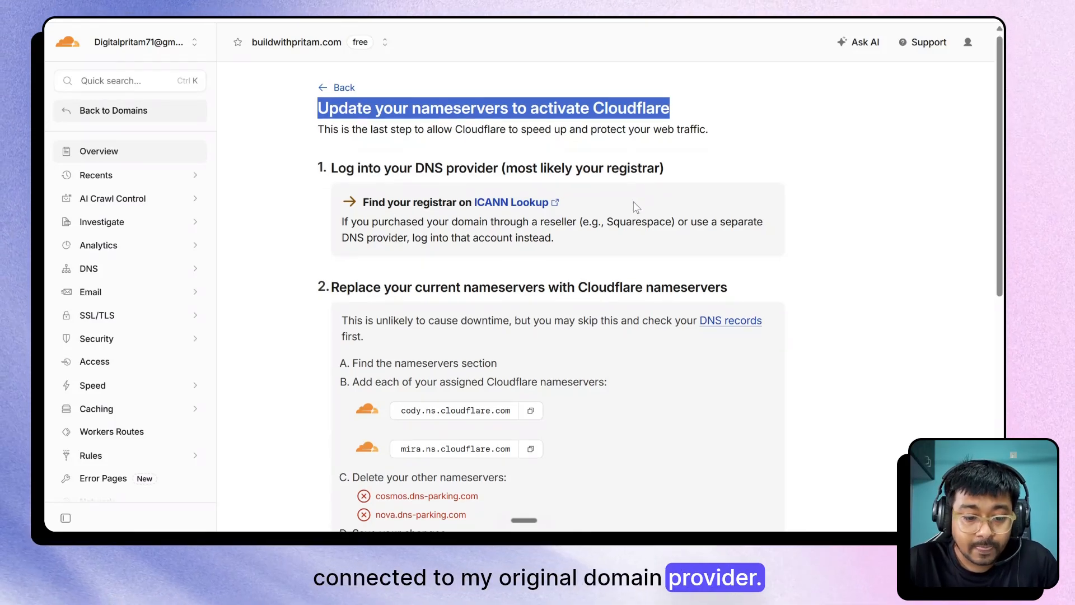
pyautogui.scroll(-2, 728, 50)
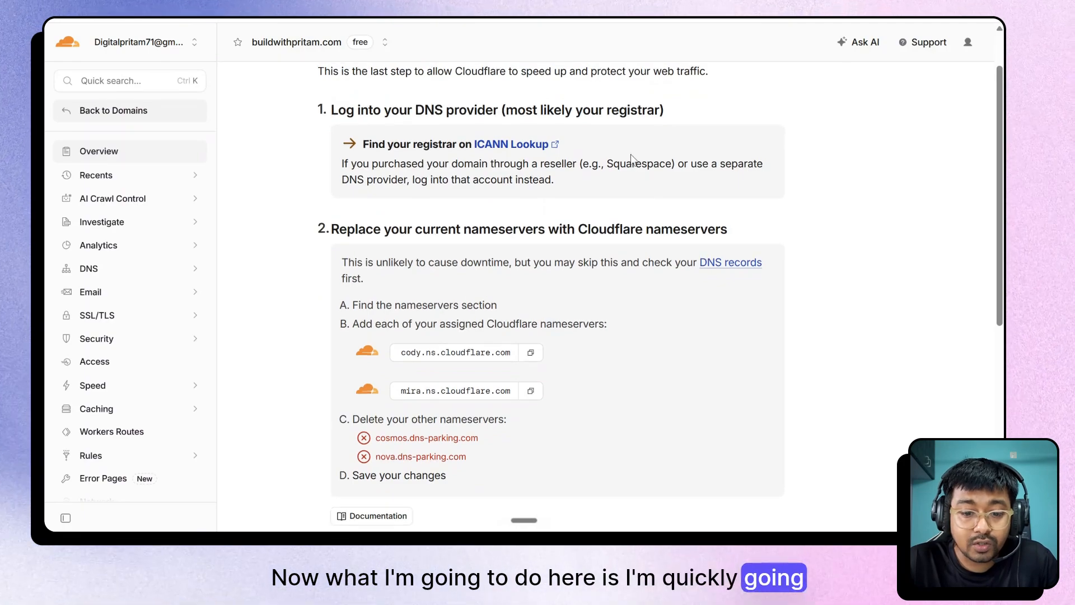
pyautogui.scroll(2, 648, 197)
pyautogui.scroll(-1, 648, 197)
pyautogui.scroll(-10, 648, 197)
pyautogui.scroll(10, 647, 197)
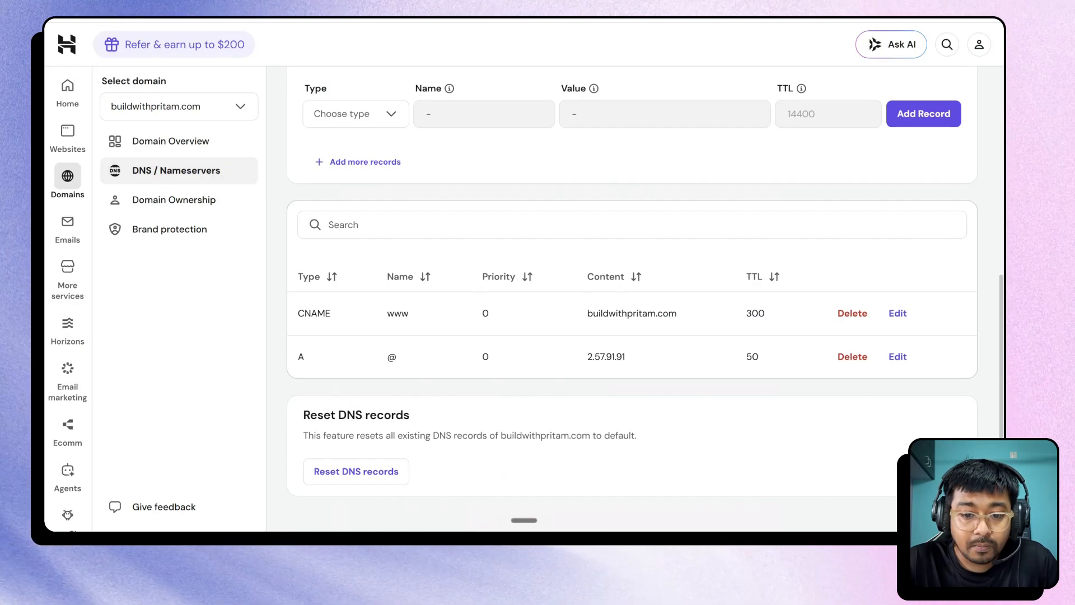
pyautogui.scroll(8, 527, 209)
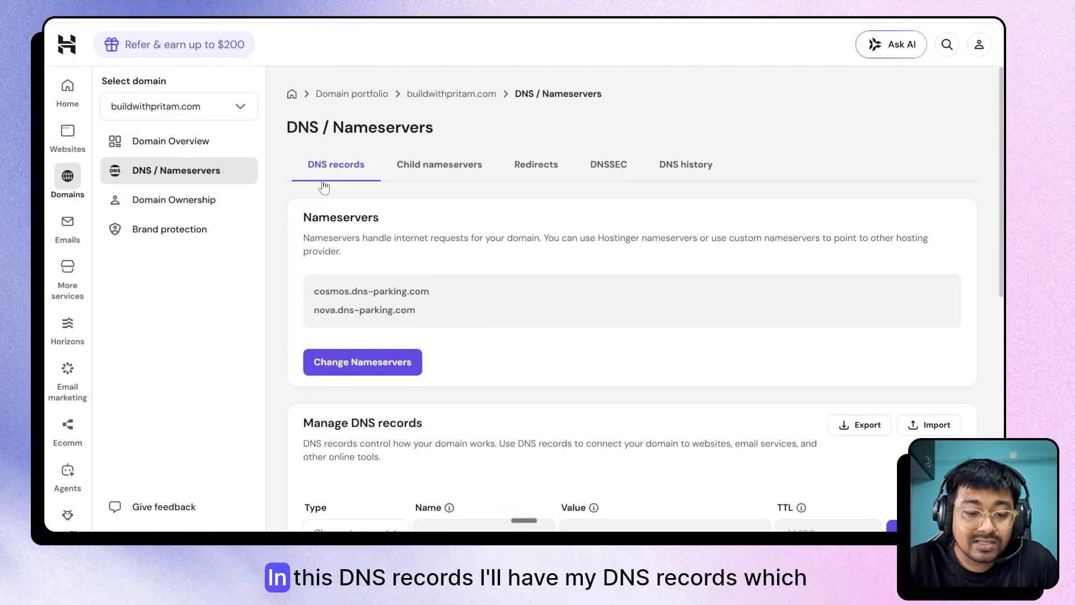
pyautogui.moveTo(313, 296)
pyautogui.mouseDown()
pyautogui.moveTo(435, 293)
pyautogui.moveTo(317, 313)
pyautogui.mouseUp()
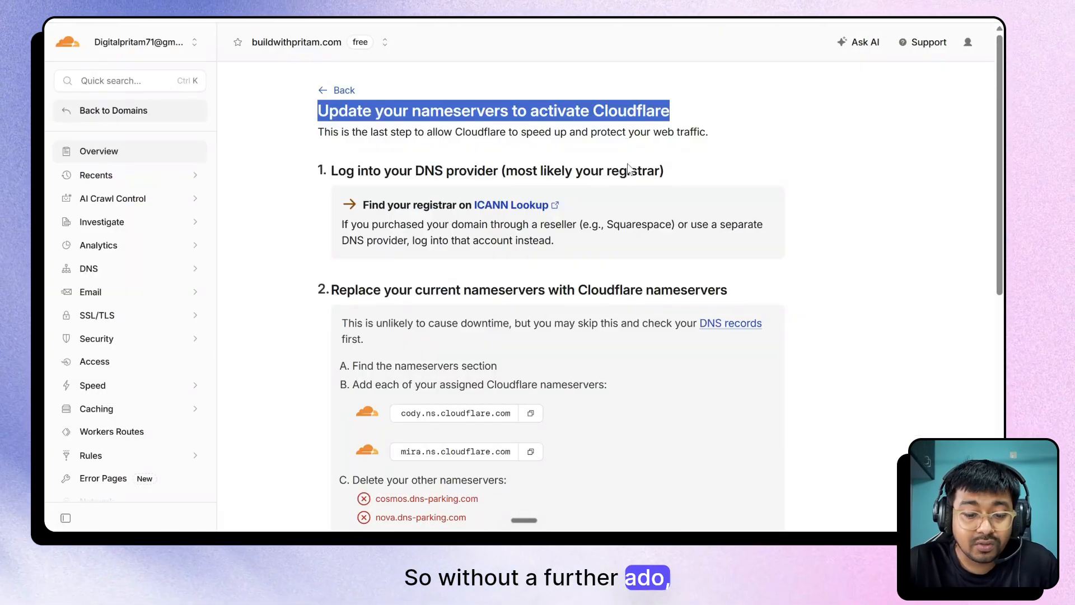
# Copy the first assigned Cloudflare nameserver, cody.ns.cloudflare.com, from the replacement instructions
pyautogui.scroll(-3, 627, 168)
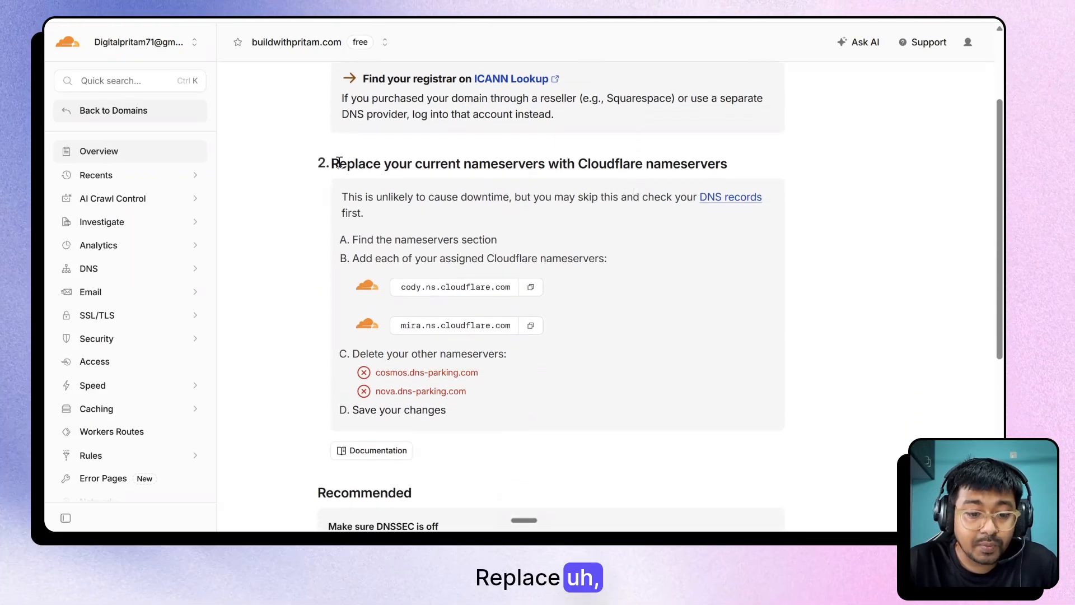
pyautogui.moveTo(330, 163); pyautogui.dragTo(723, 163)
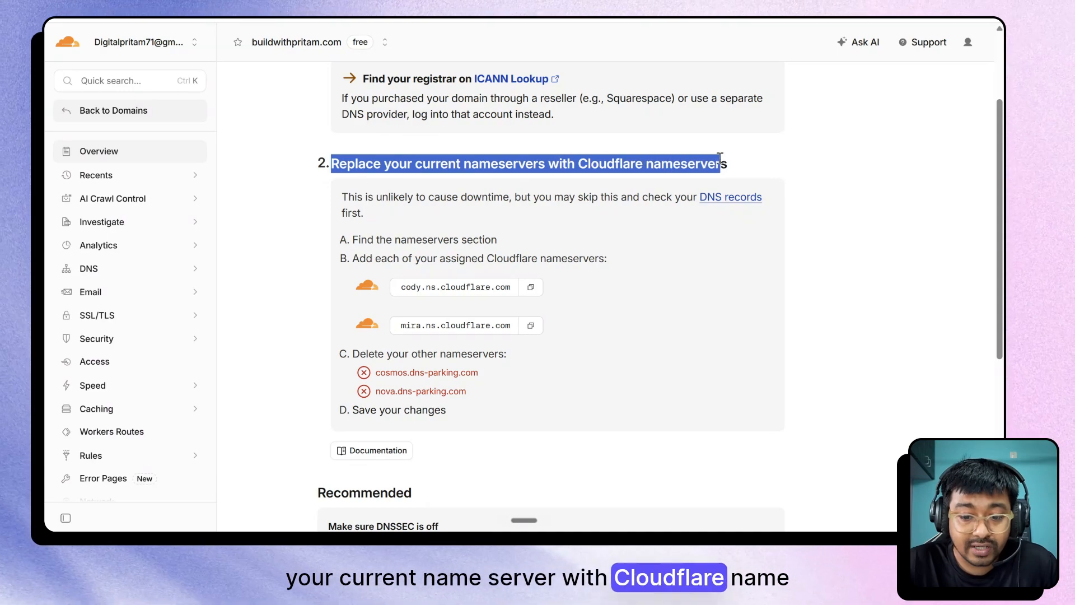
pyautogui.click(531, 287)
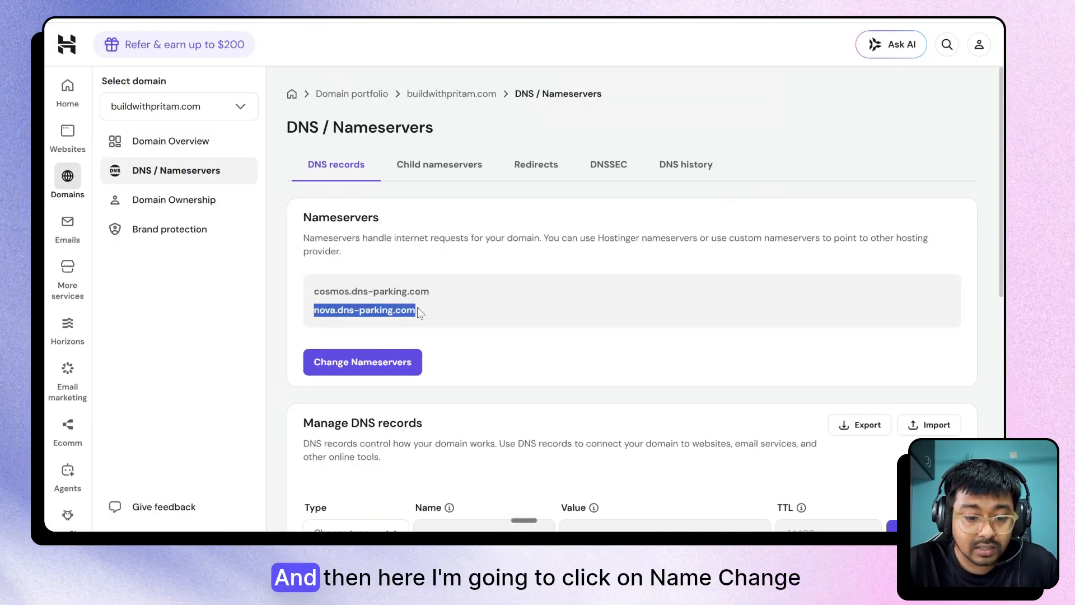
# In Hostinger, open the domain's nameservers for editing and choose to change them instead of using the Hostinger ones
pyautogui.click(364, 370)
pyautogui.scroll(-1, 360, 396)
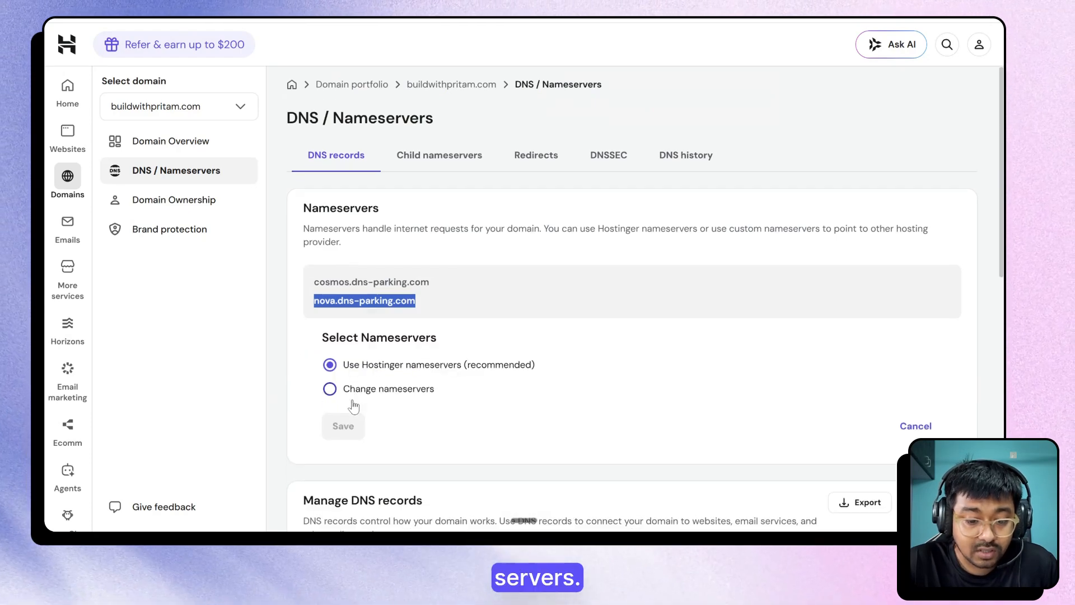
pyautogui.scroll(-1, 354, 407)
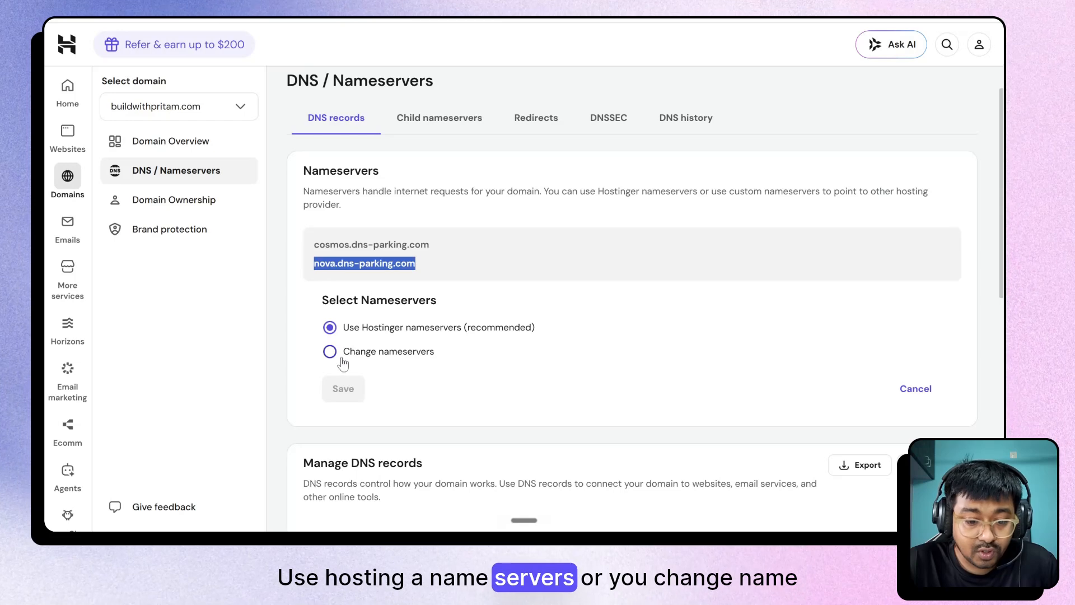
pyautogui.click(330, 352)
pyautogui.scroll(-1, 400, 379)
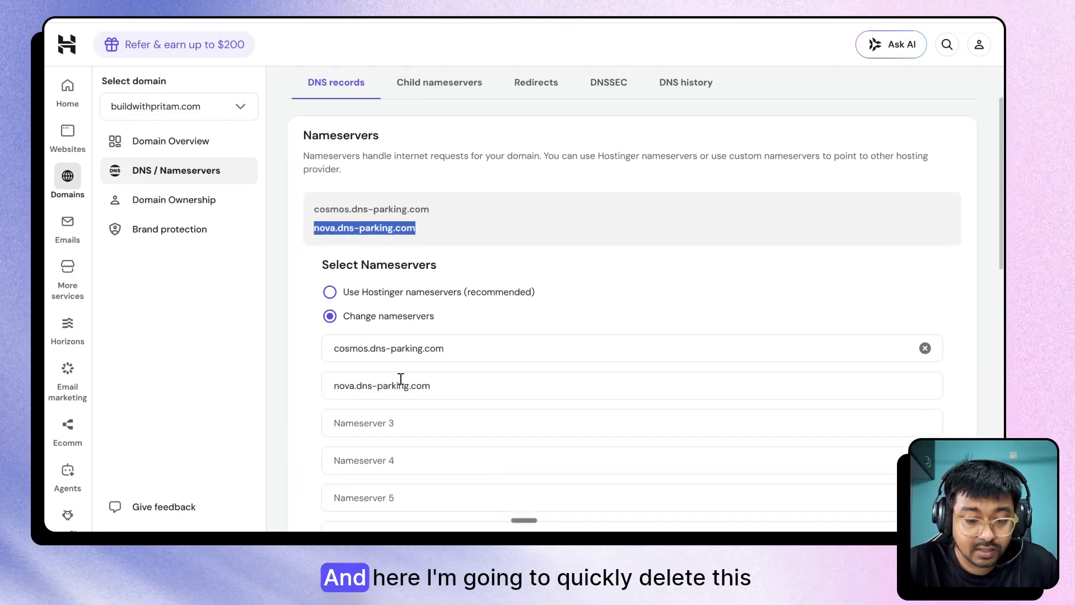
# Replace the first nameserver with cody.ns.cloudflare.com
pyautogui.click(473, 338)
pyautogui.hotkey('ctrl', 'a')
pyautogui.press('BackSpace')
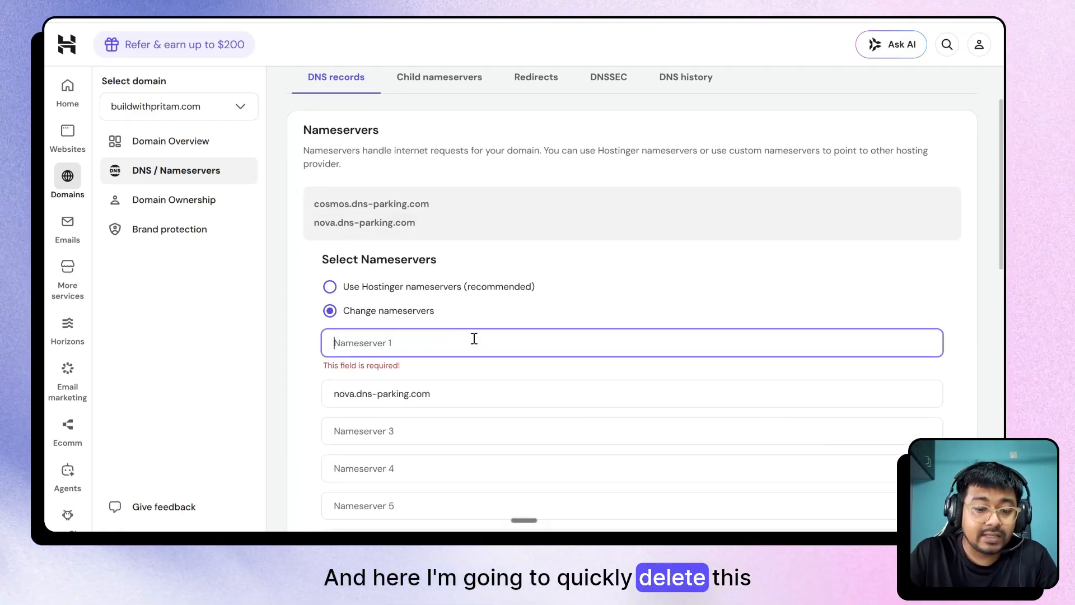
pyautogui.hotkey('ctrl', 'v')
# Copy the second assigned nameserver from Cloudflare and replace Hostinger's second nameserver with mira.ns.cloudflare.com
pyautogui.hotkey('ctrl', 'Tab')
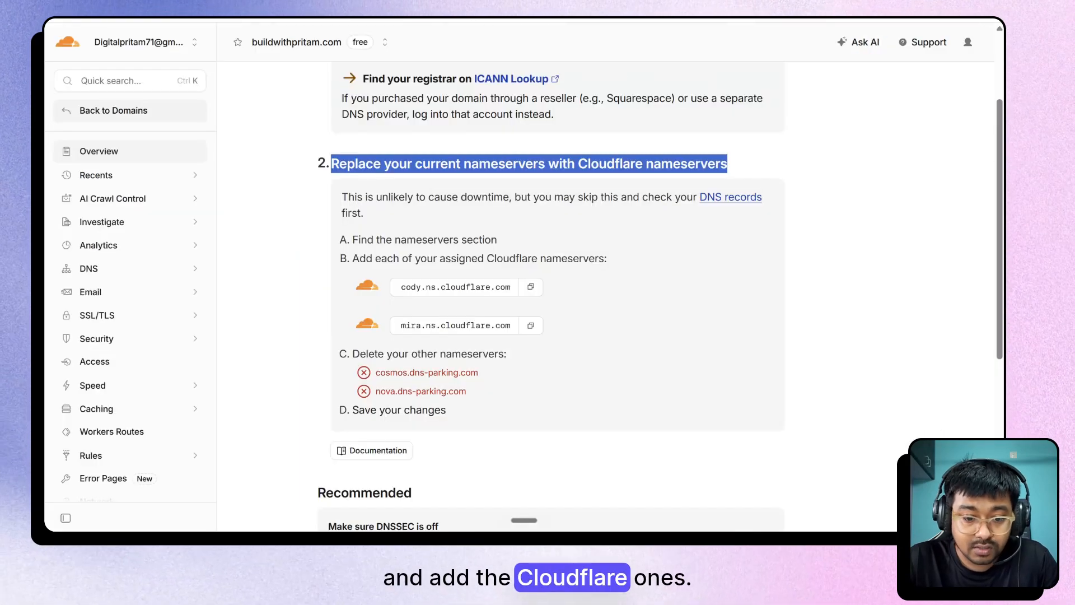
pyautogui.click(530, 325)
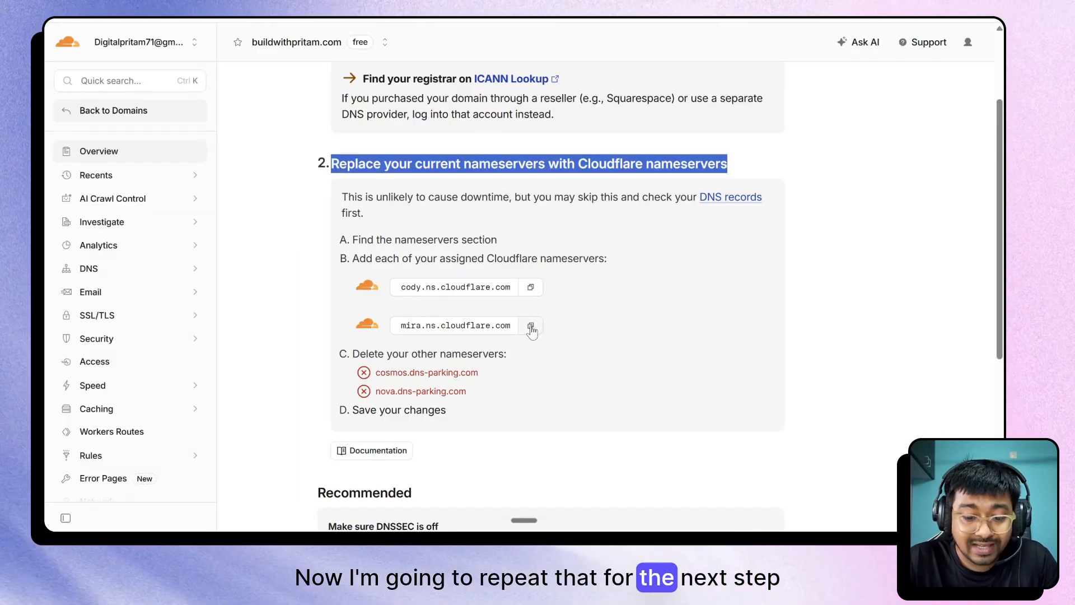
pyautogui.hotkey('ctrl', 'shift', 'Tab')
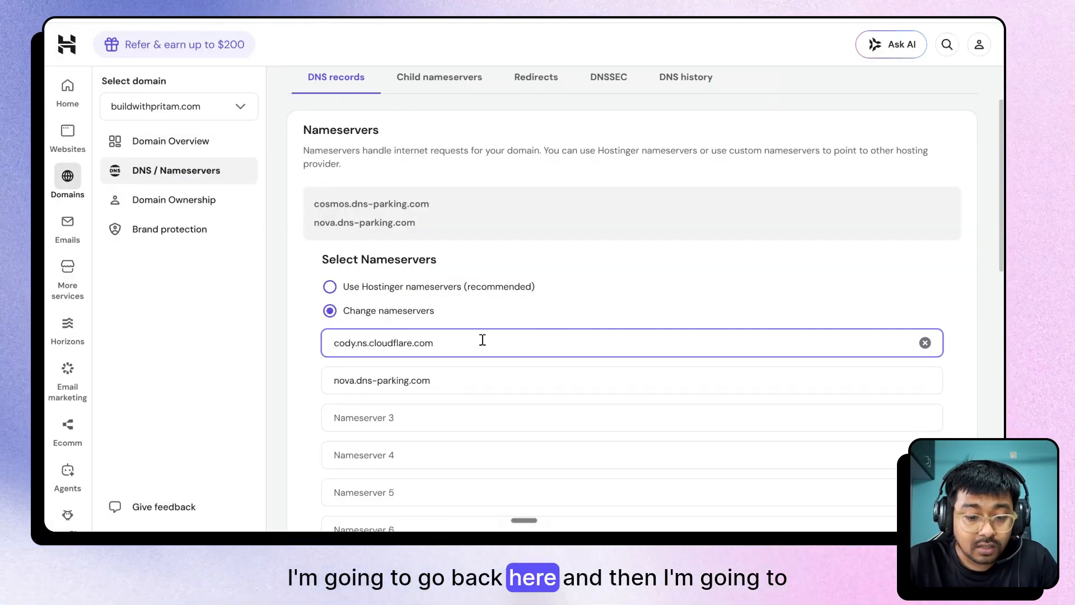
pyautogui.click(465, 381)
pyautogui.hotkey('ctrl', 'a')
pyautogui.press('BackSpace')
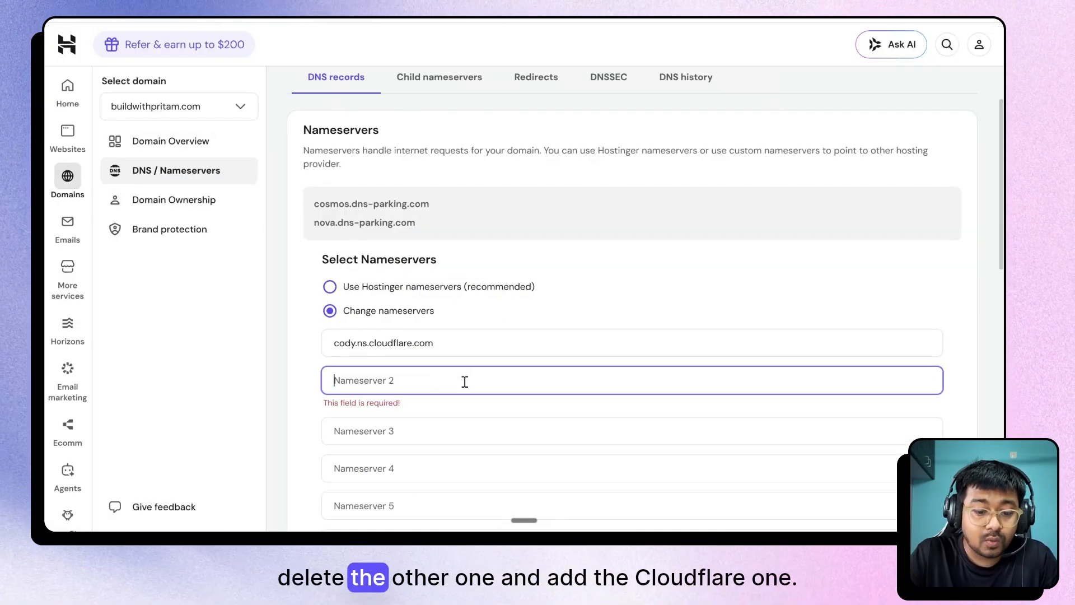
pyautogui.hotkey('ctrl', 'v')
pyautogui.scroll(-3, 465, 381)
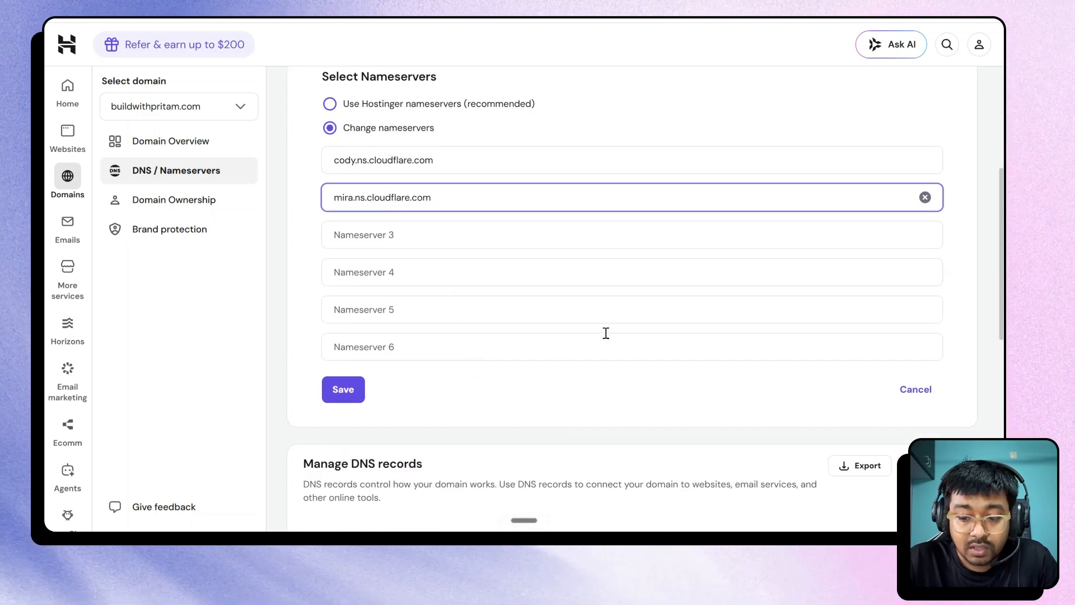
# Save the domain's two Cloudflare nameservers in Hostinger, review the confirmed nameserver pair and dismiss the confirmation
pyautogui.click(343, 389)
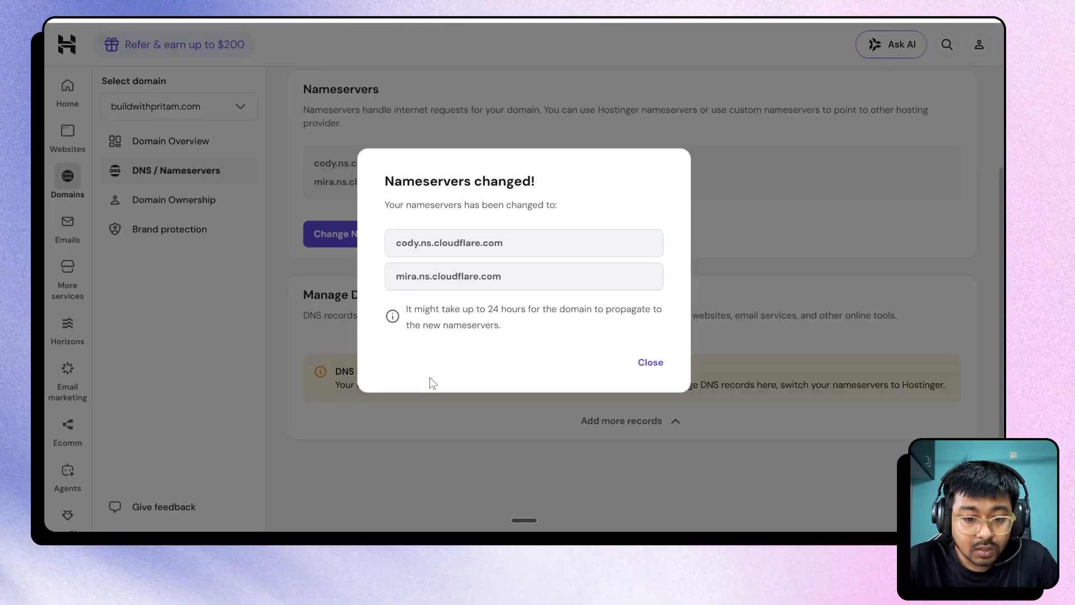
pyautogui.moveTo(386, 185); pyautogui.dragTo(500, 181)
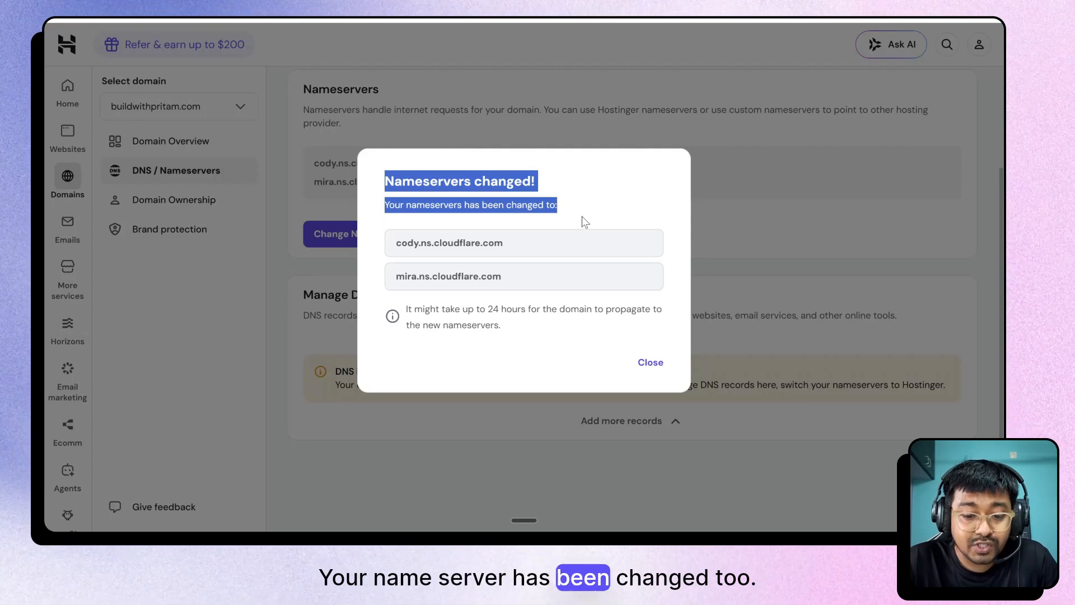
pyautogui.moveTo(580, 204); pyautogui.dragTo(576, 286)
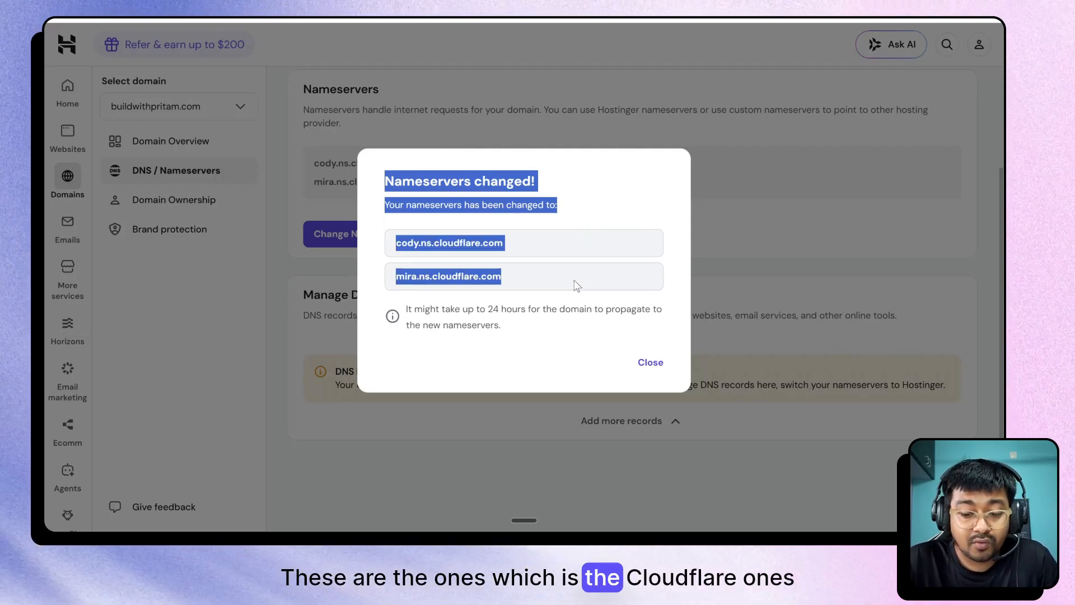
pyautogui.click(649, 362)
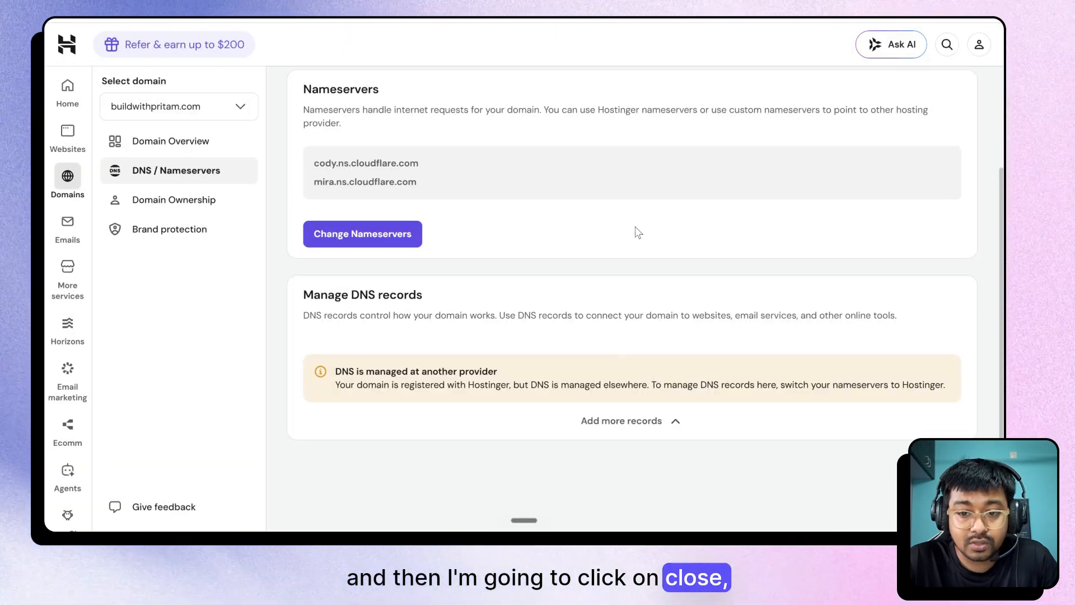
# Read Cloudflare's DNSSEC recommendation and check the domain's DNSSEC settings in Hostinger for existing records before returning to its DNS records
pyautogui.click(660, 19)
pyautogui.scroll(-4, 619, 271)
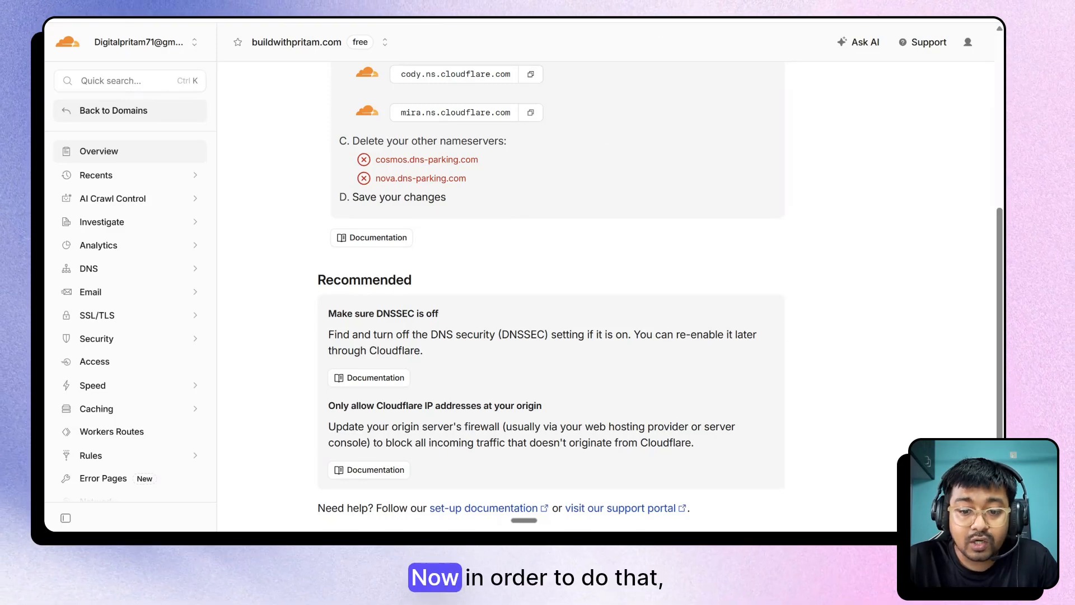
pyautogui.click(653, 19)
pyautogui.scroll(3, 602, 255)
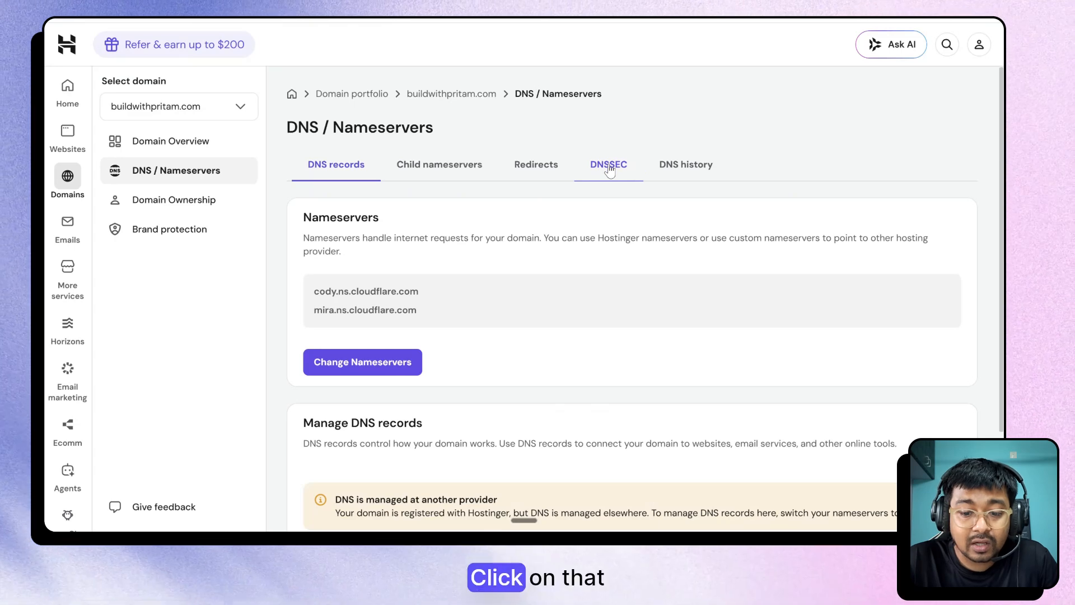
pyautogui.click(609, 170)
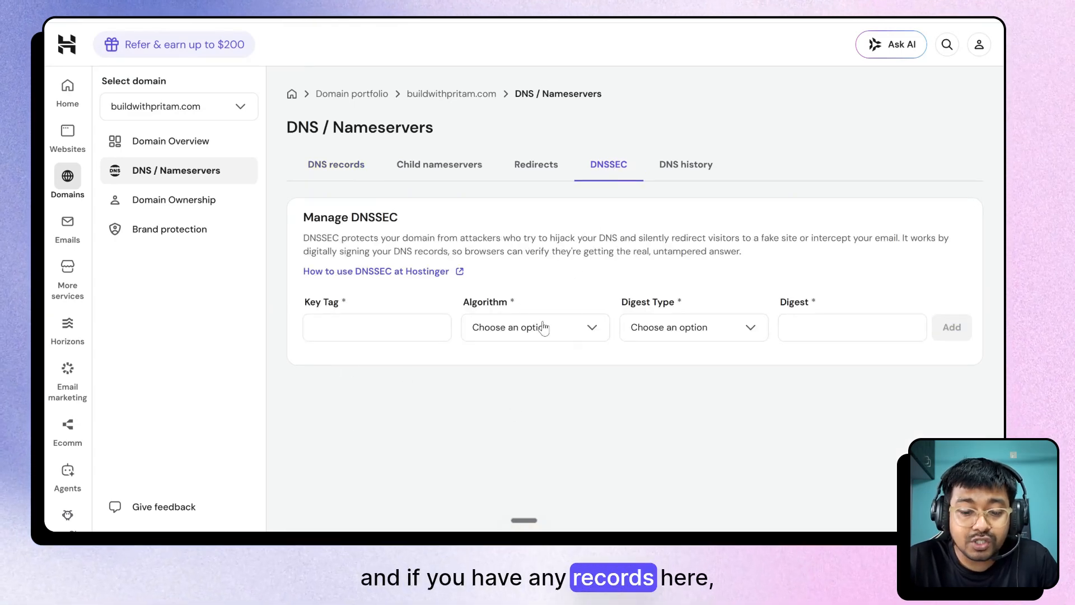
pyautogui.click(353, 165)
pyautogui.scroll(-2, 444, 308)
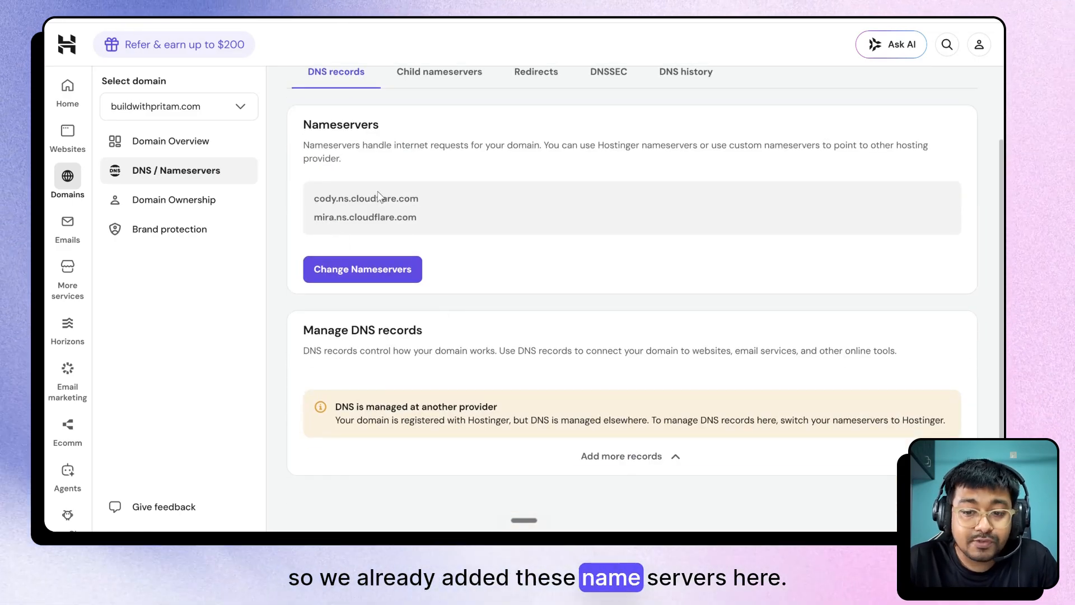
# In Cloudflare, confirm that the domain's nameservers have been updated and read the notice about registrar propagation
pyautogui.hotkey('ctrl', 'Tab')
pyautogui.scroll(3, 588, 279)
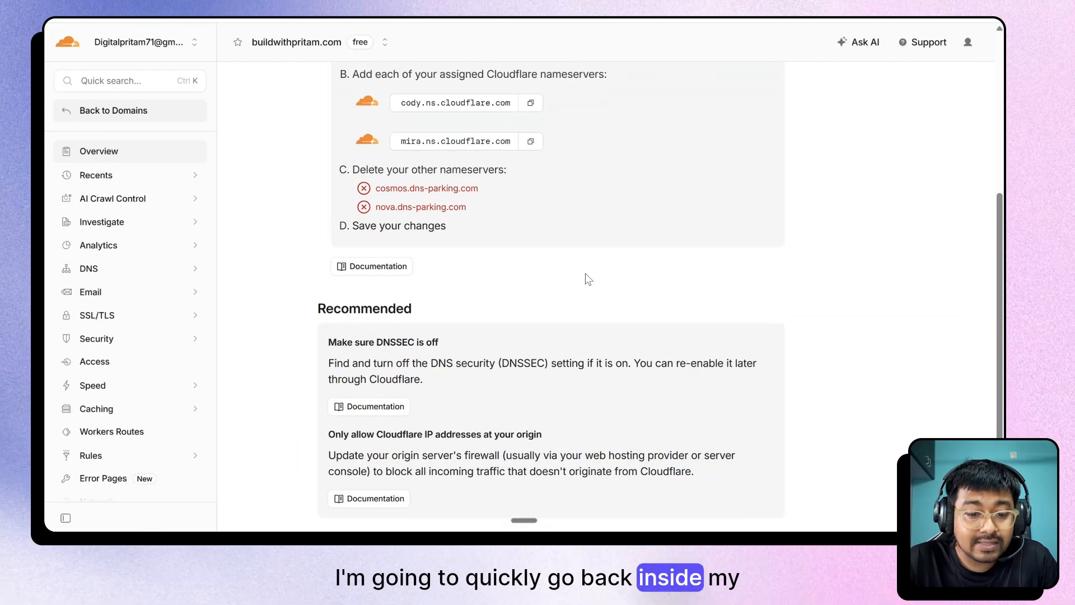
pyautogui.scroll(-5, 588, 279)
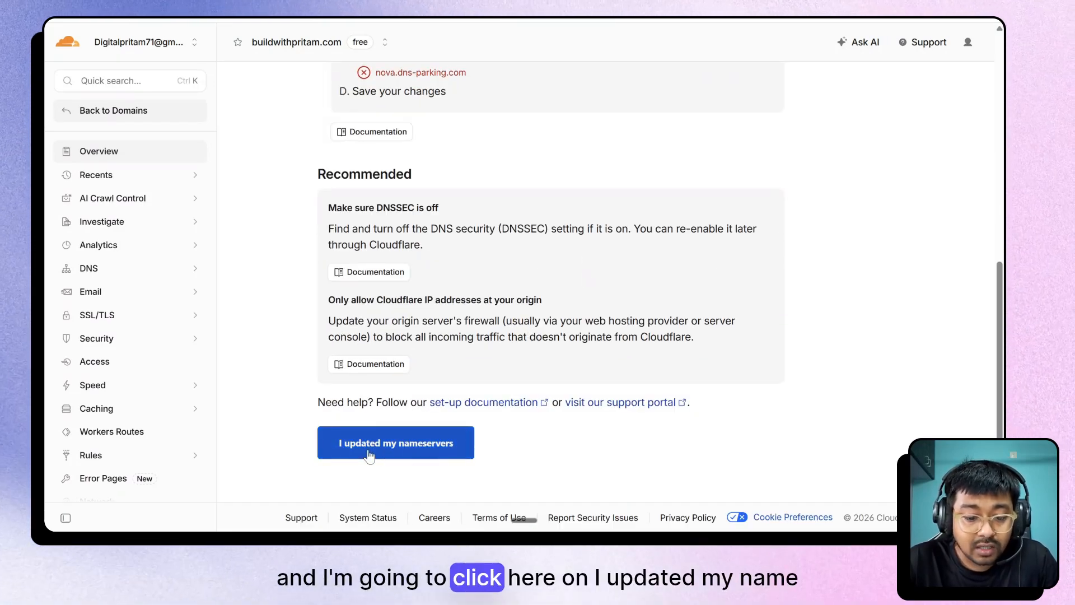
pyautogui.click(369, 454)
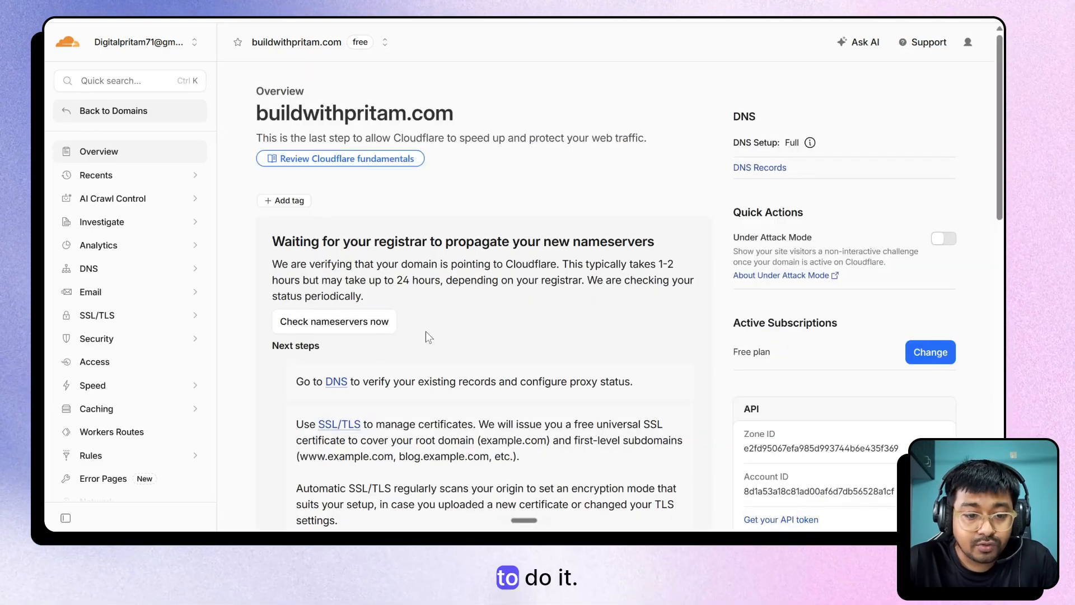
pyautogui.moveTo(637, 138); pyautogui.dragTo(256, 138)
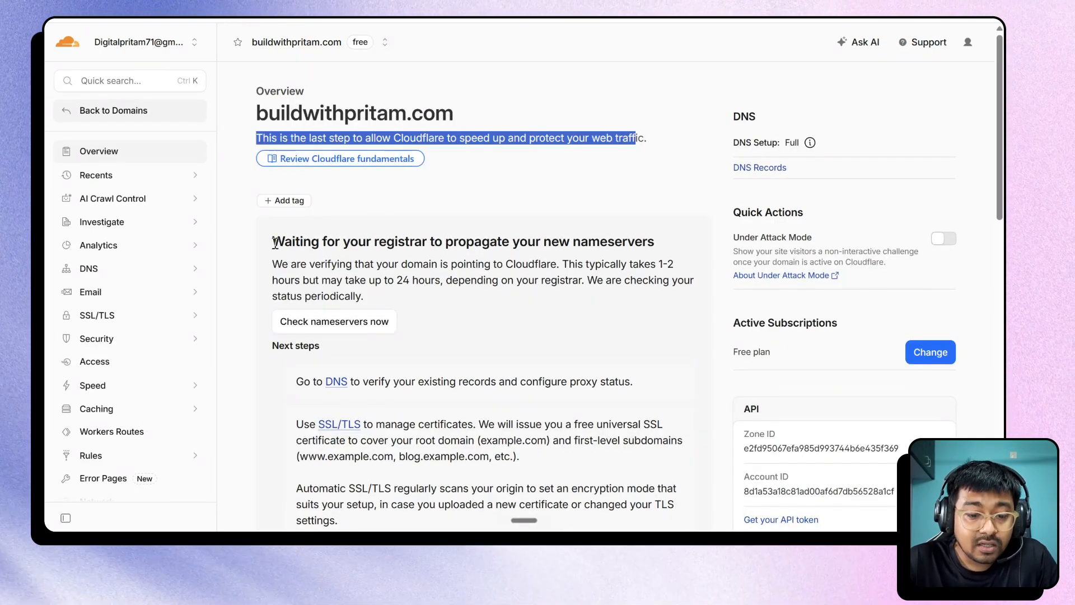
pyautogui.moveTo(274, 263); pyautogui.dragTo(601, 294)
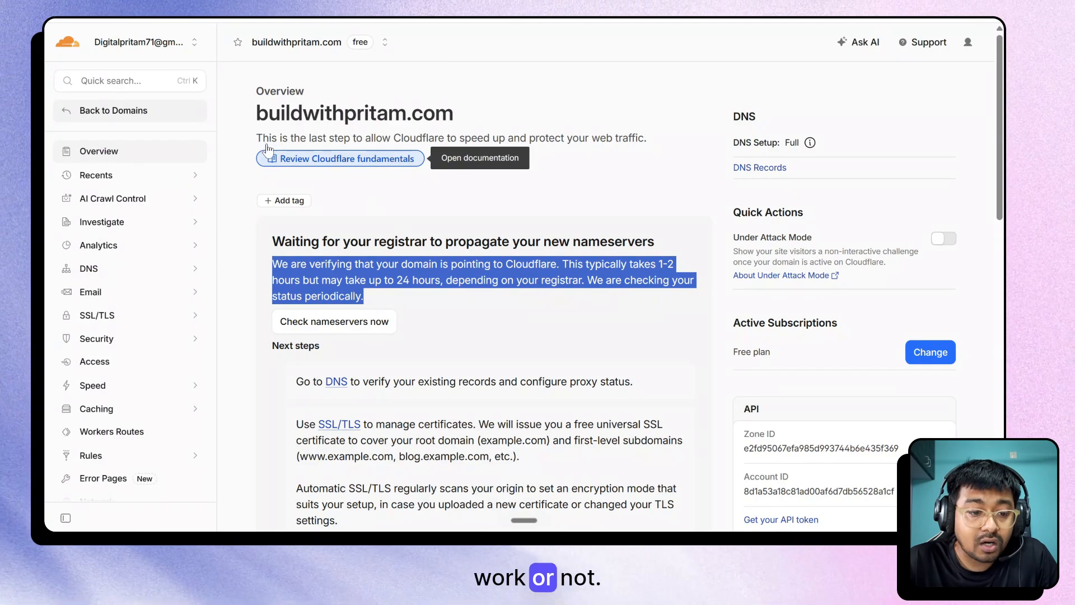
# Go back to the Cloudflare domain list and reopen buildwithpritam.com to check its activation status
pyautogui.click(66, 113)
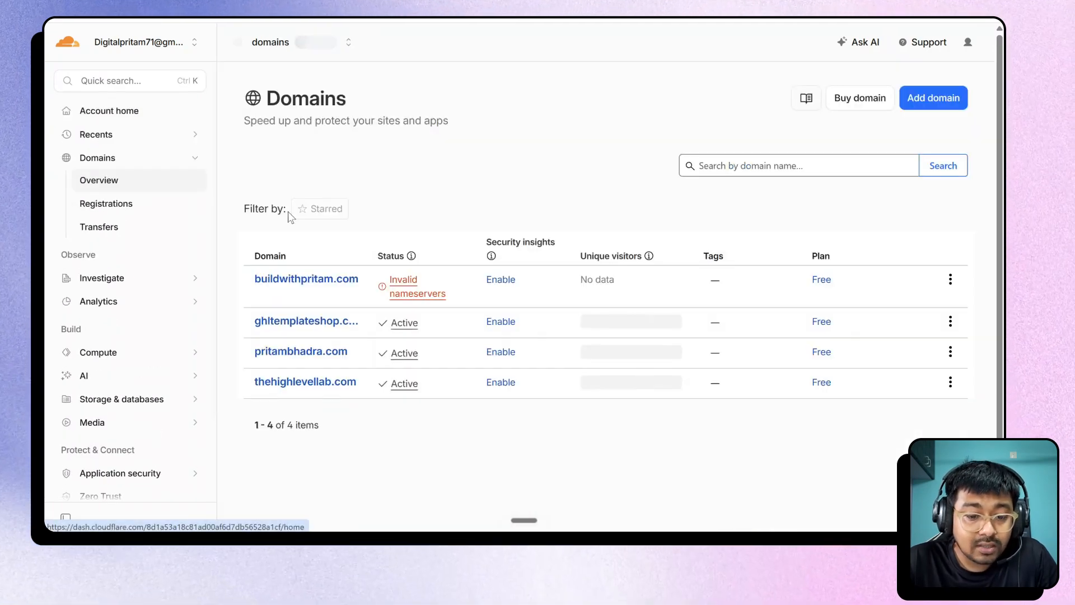
pyautogui.click(294, 280)
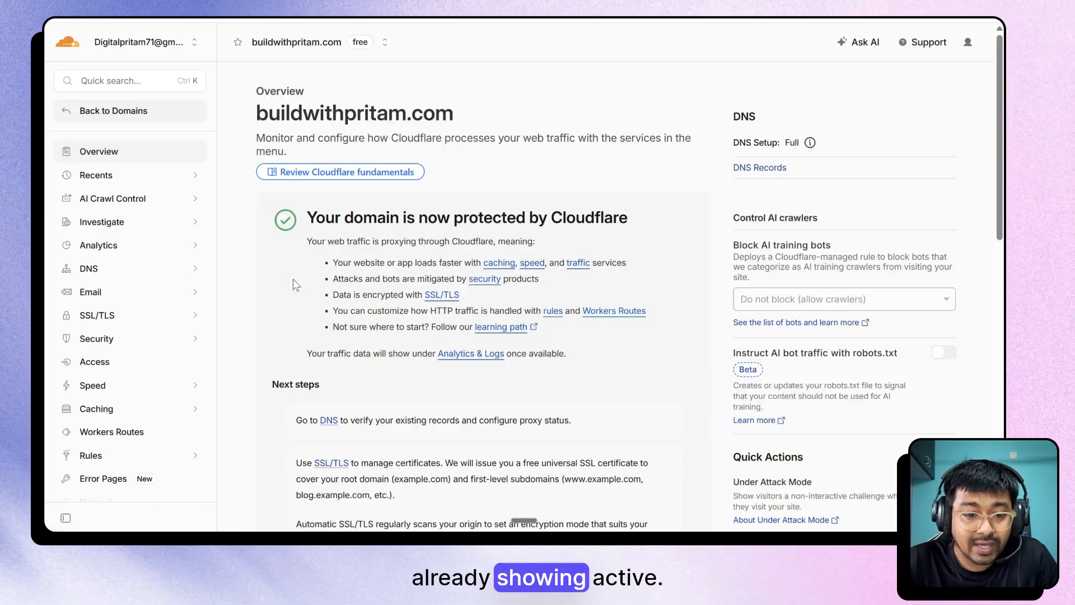
pyautogui.moveTo(306, 217); pyautogui.dragTo(626, 210)
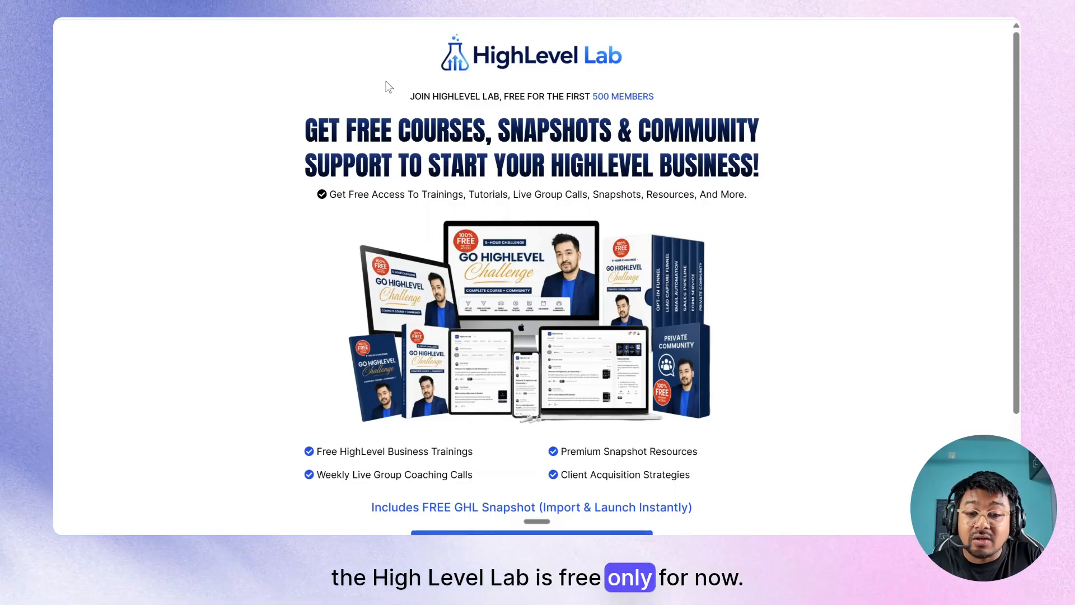
# Review the HighLevel Lab offer for the first 500 members and the community's About page on Skool
pyautogui.scroll(5, 497, 83)
pyautogui.moveTo(517, 122)
pyautogui.mouseDown()
pyautogui.moveTo(899, 128)
pyautogui.moveTo(889, 131)
pyautogui.mouseUp()
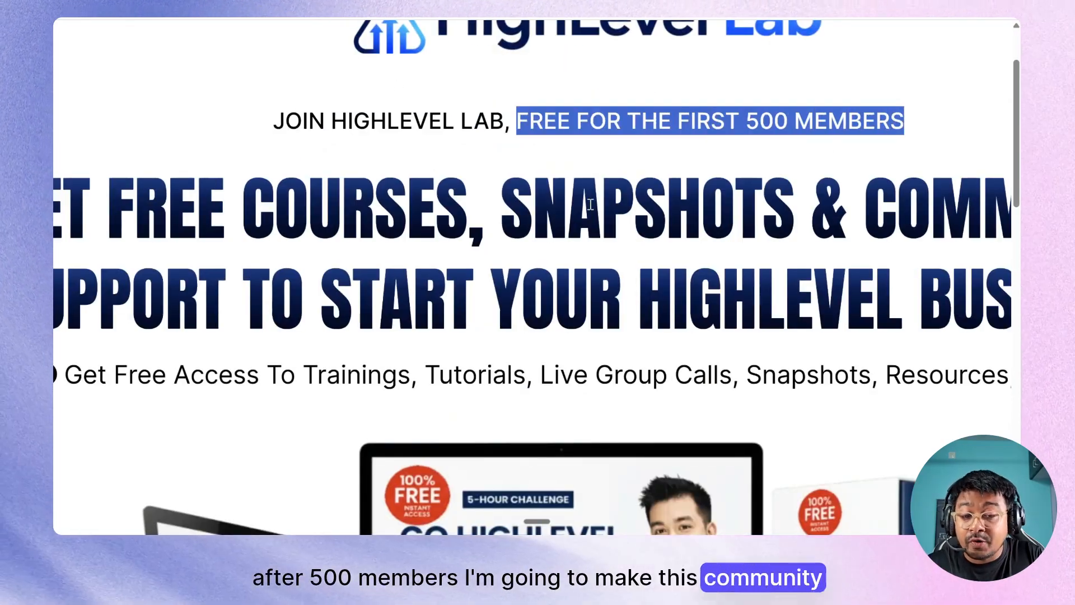
pyautogui.scroll(-5, 590, 205)
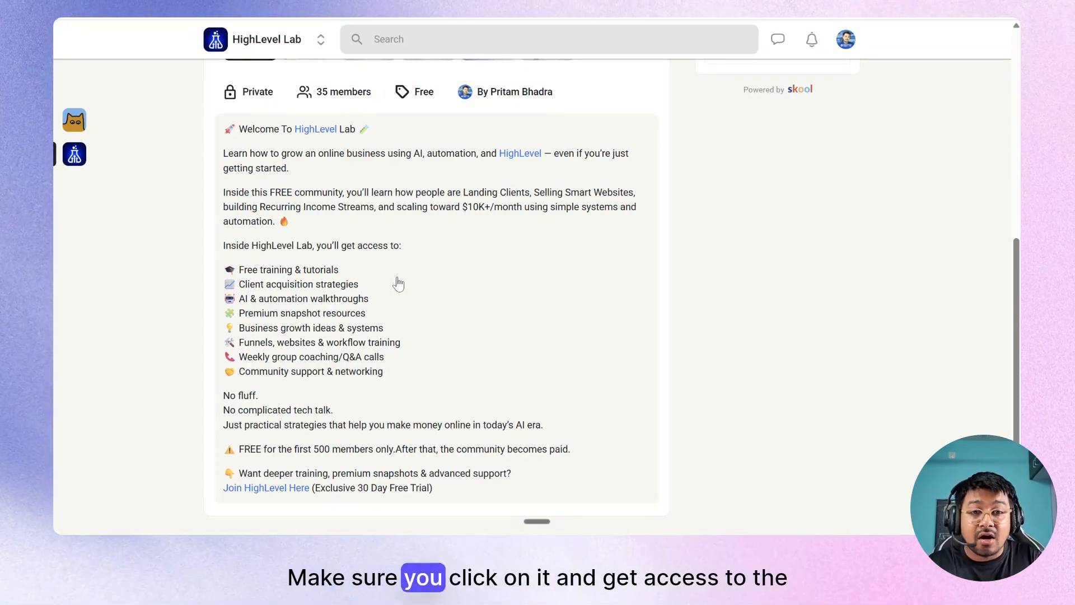
pyautogui.scroll(6, 398, 284)
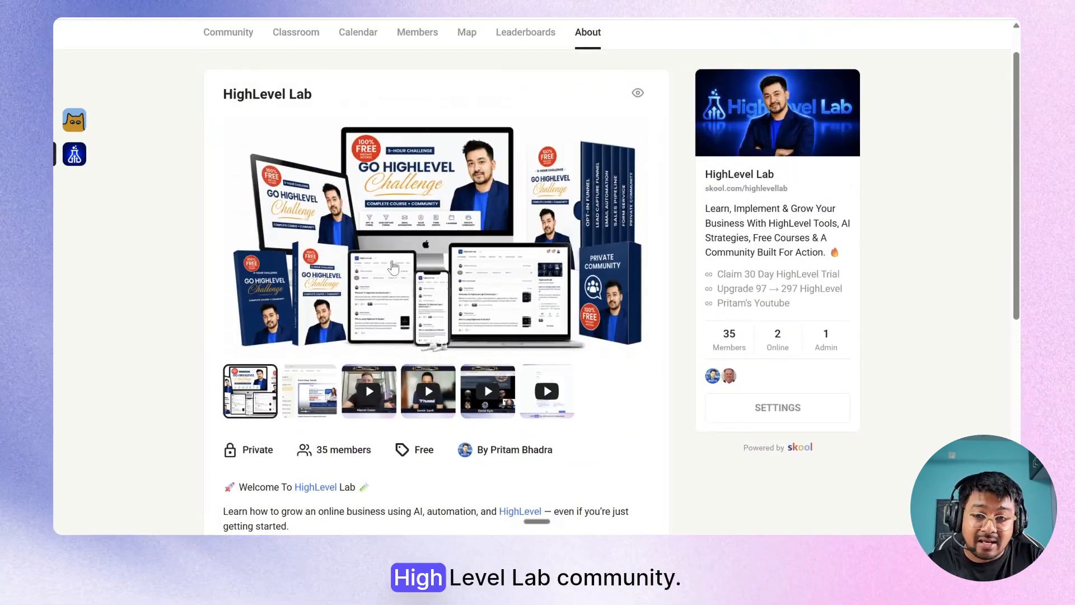